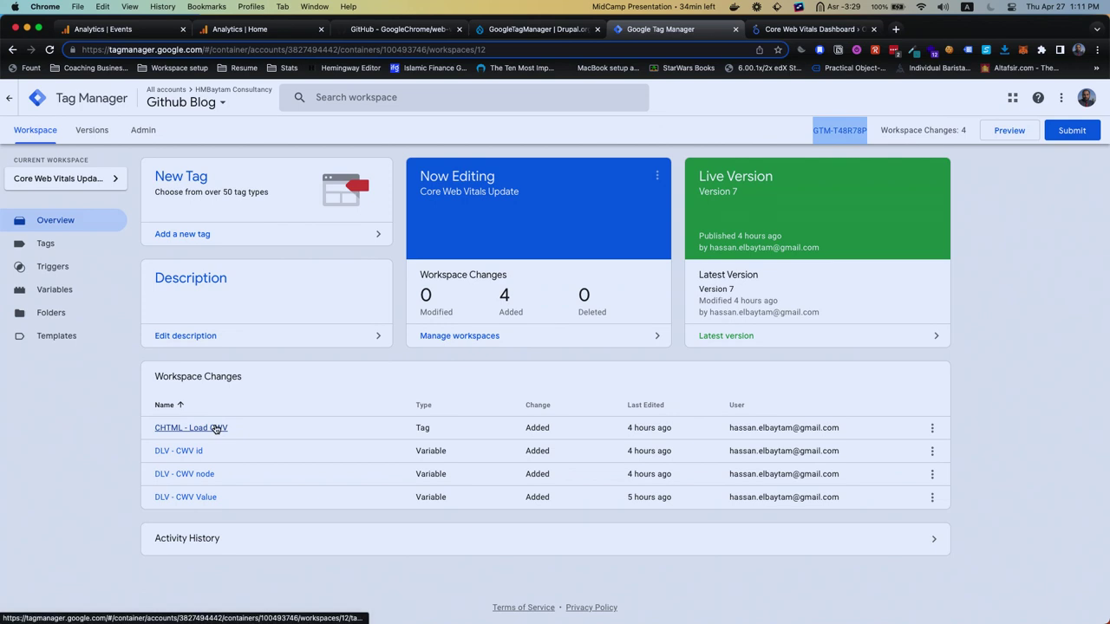
# Step: Review the configuration and script of the CHTML - Load CWV tag, and return to the workspace overview
pyautogui.click(216, 427)
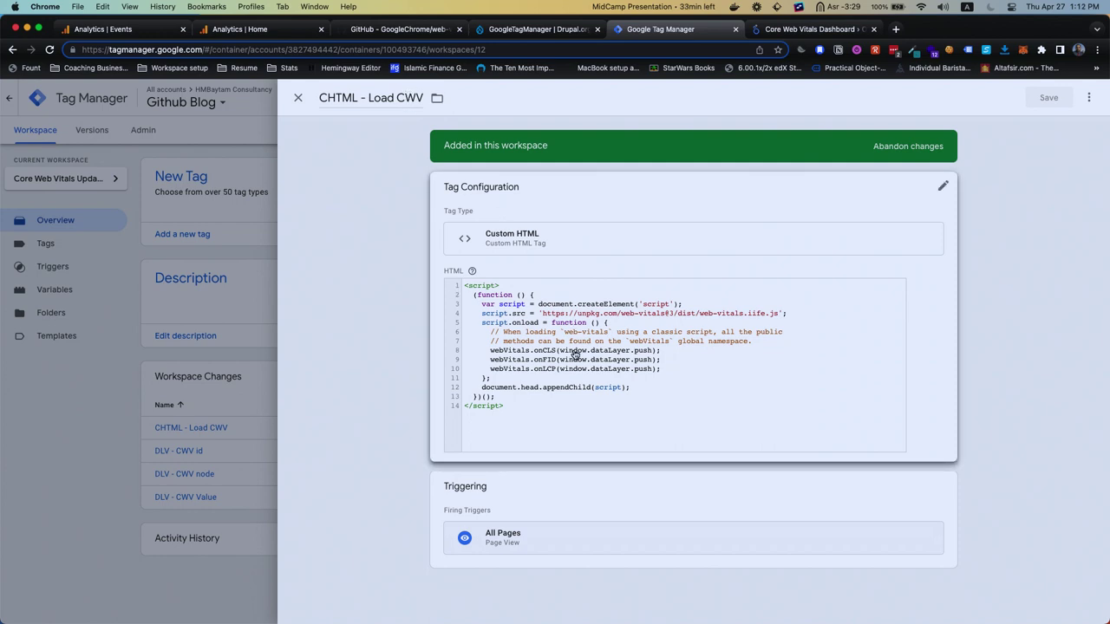
pyautogui.press('super+equal')
pyautogui.press('super+equal')
pyautogui.press('super+equal')
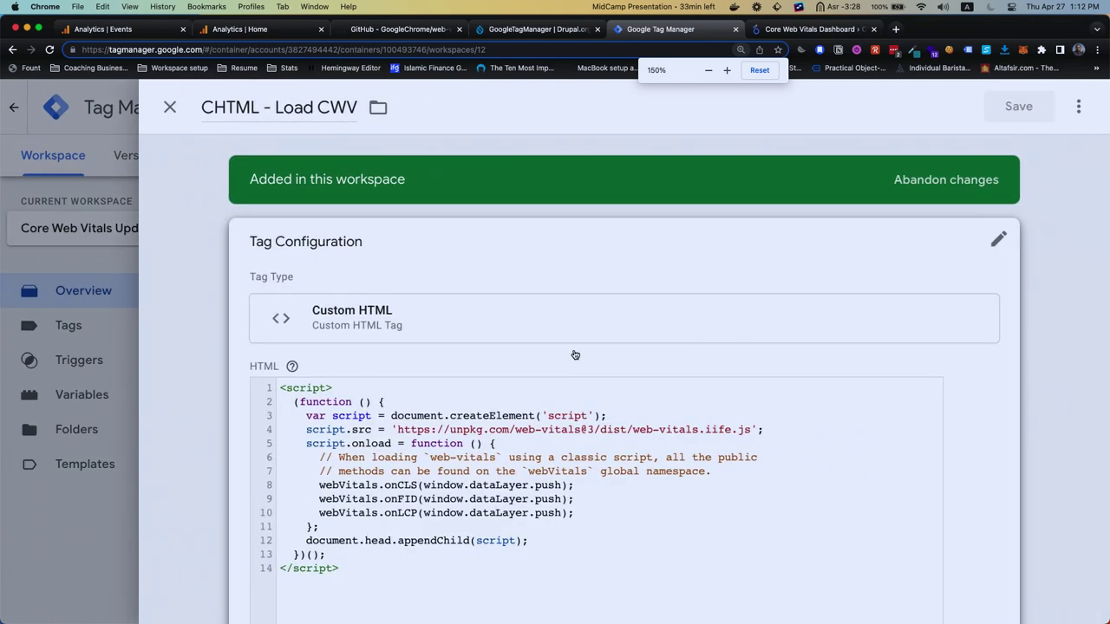
pyautogui.scroll(-2, 575, 355)
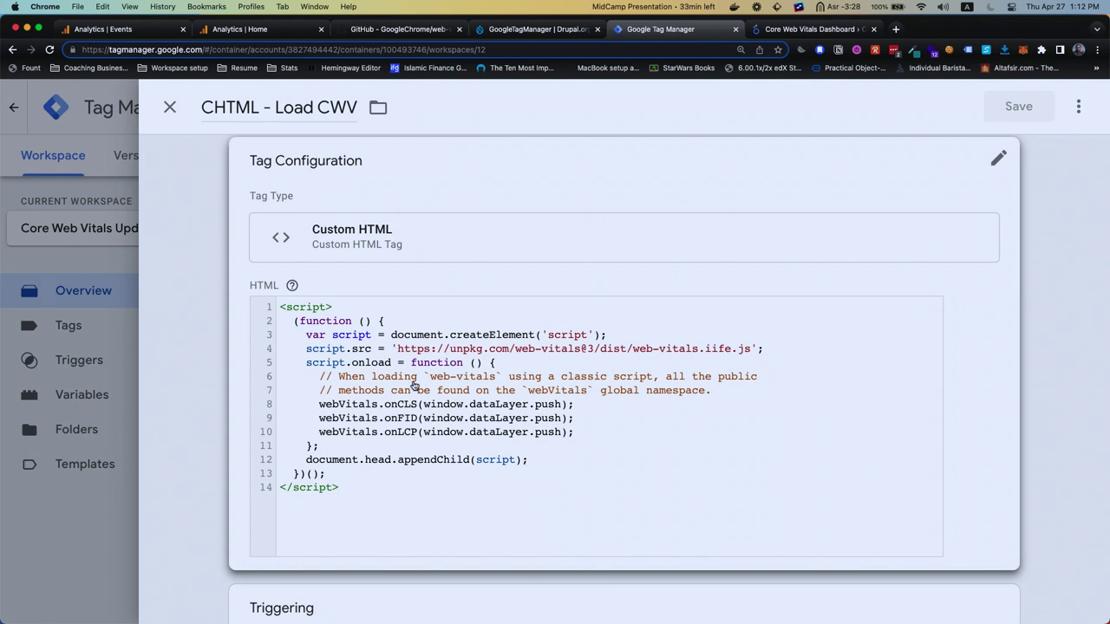
pyautogui.click(177, 117)
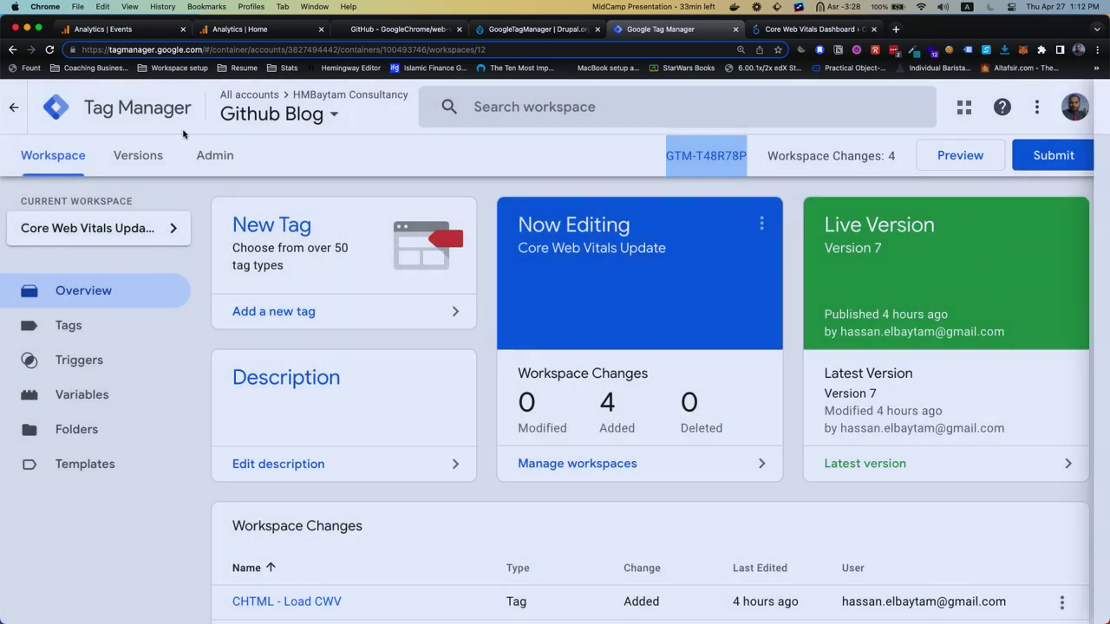
# Step: Review the data layer variable settings of DLV - CWV Value, DLV - CWV node and DLV - CWV id
pyautogui.scroll(-5, 275, 486)
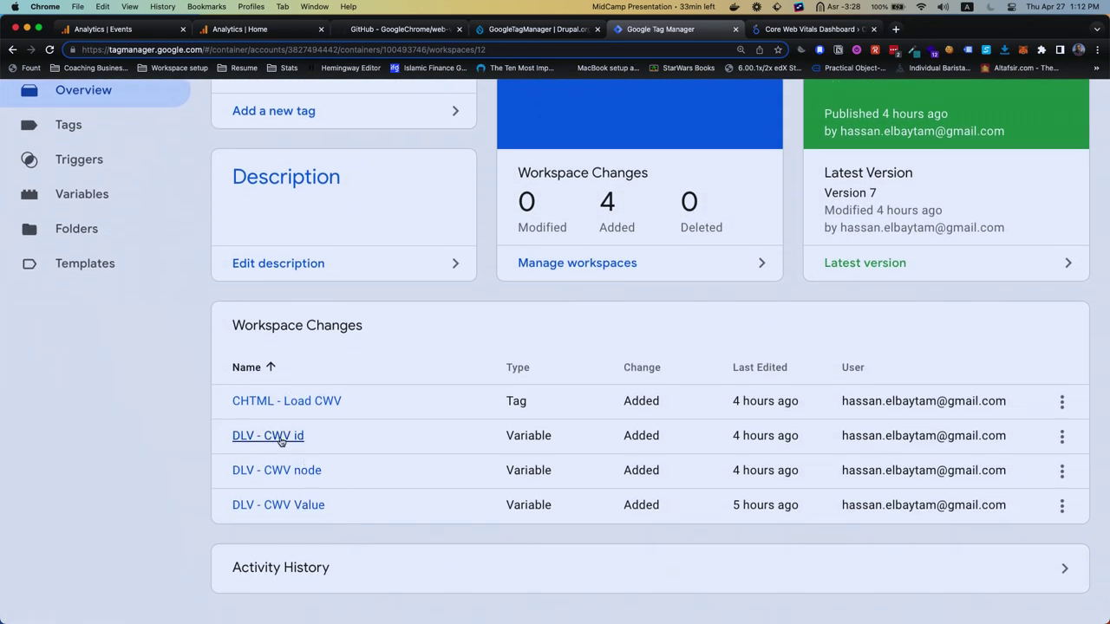
pyautogui.click(298, 506)
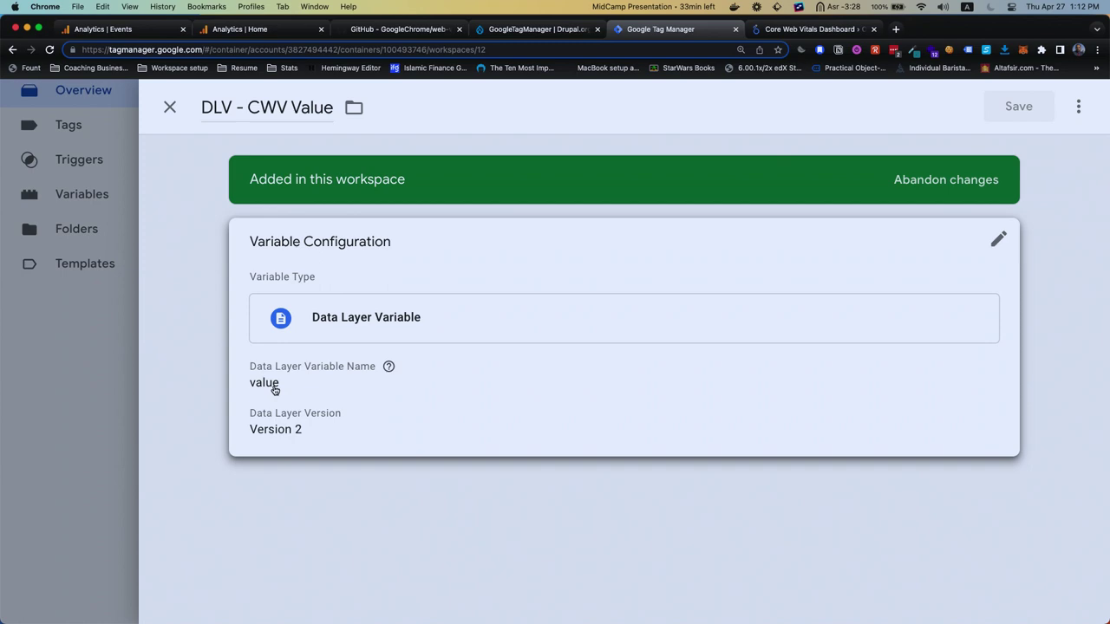
pyautogui.click(119, 358)
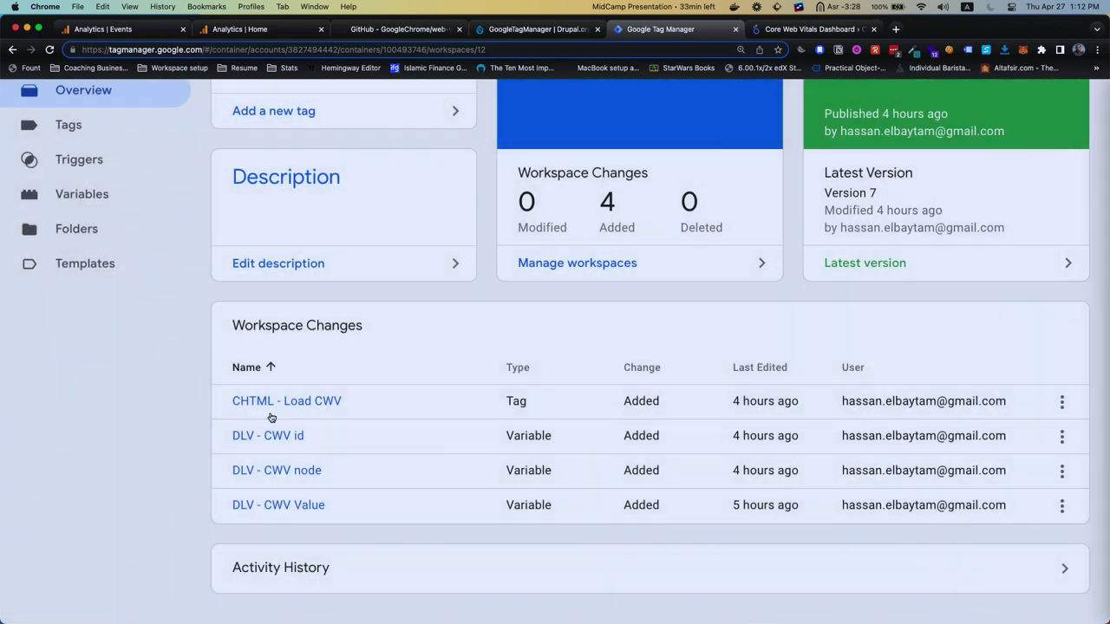
pyautogui.click(283, 470)
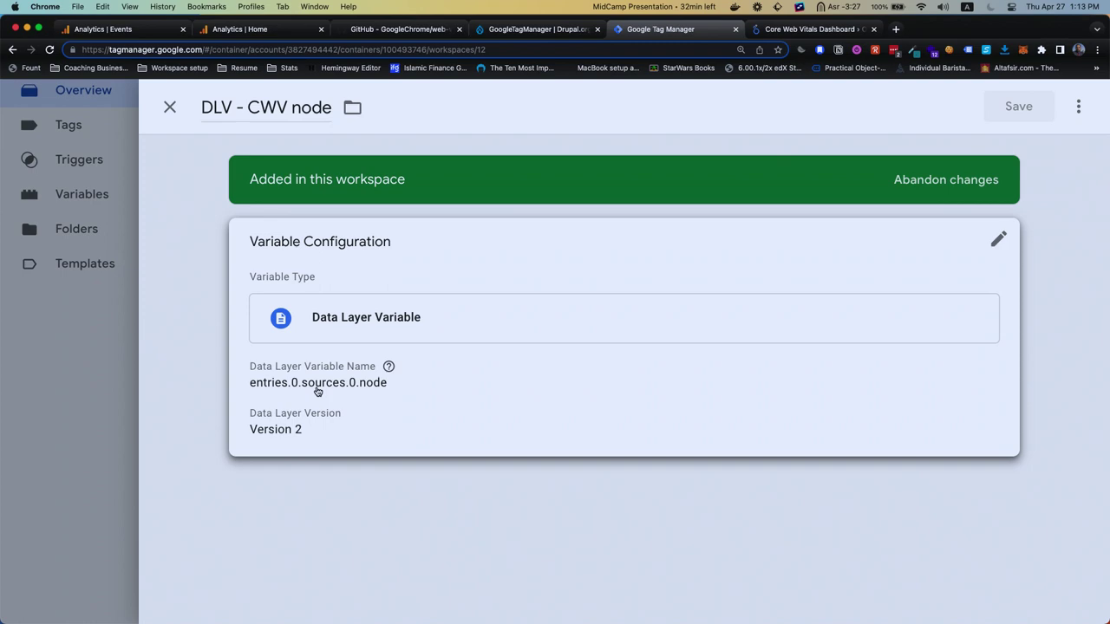
pyautogui.click(141, 364)
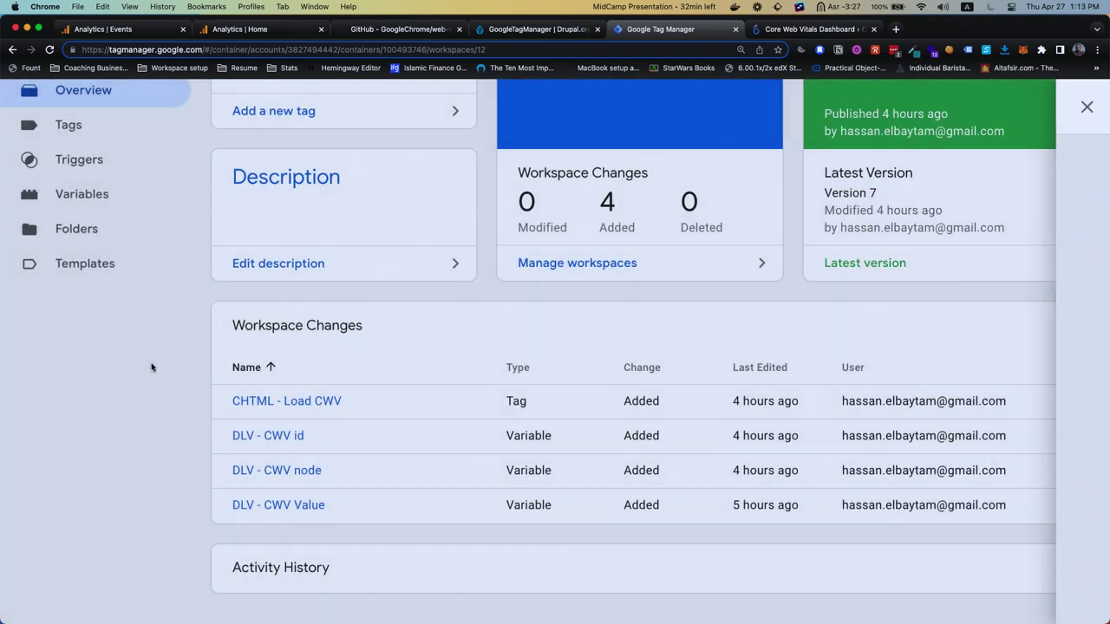
pyautogui.click(281, 505)
pyautogui.click(106, 385)
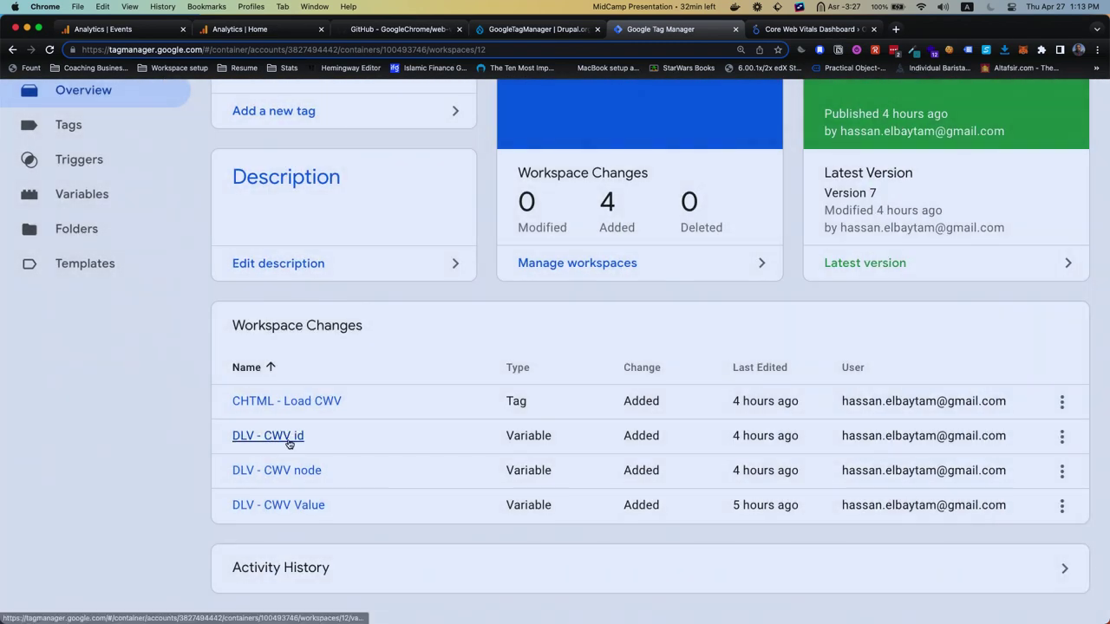
pyautogui.click(286, 438)
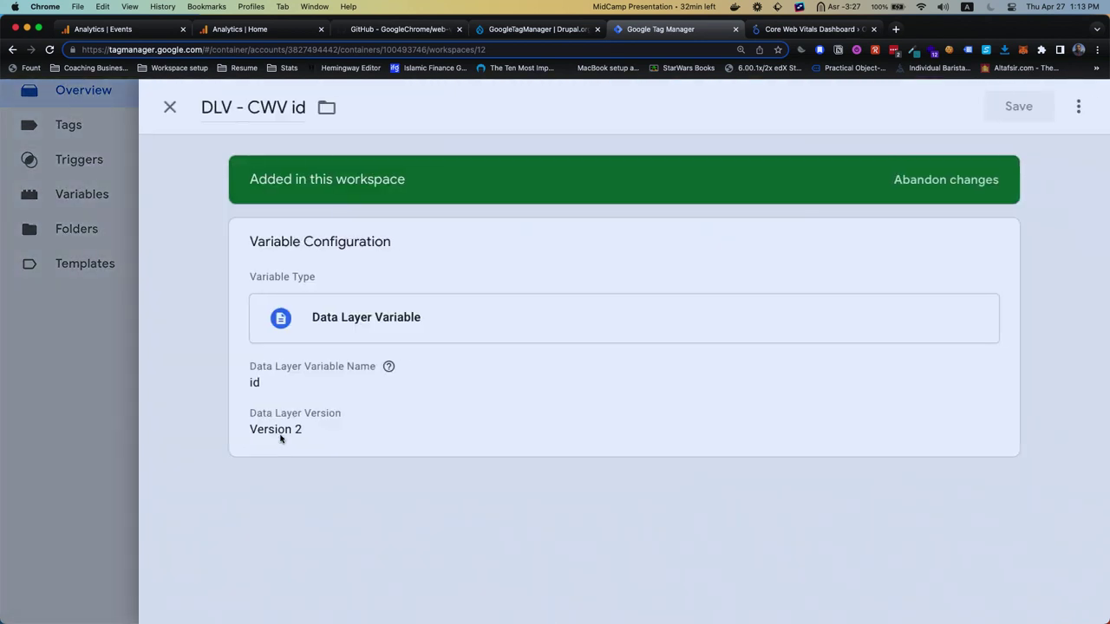
pyautogui.click(104, 393)
# Step: Preview the Github Blog container and connect Tag Assistant to the prefilled blog URL
pyautogui.scroll(5, 607, 347)
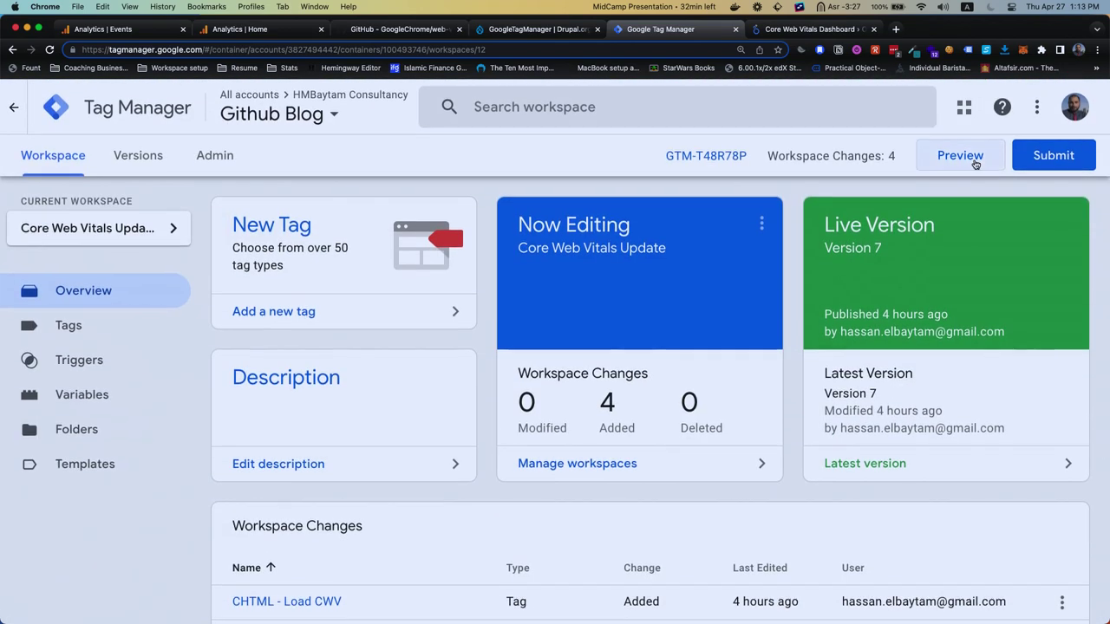
pyautogui.click(960, 157)
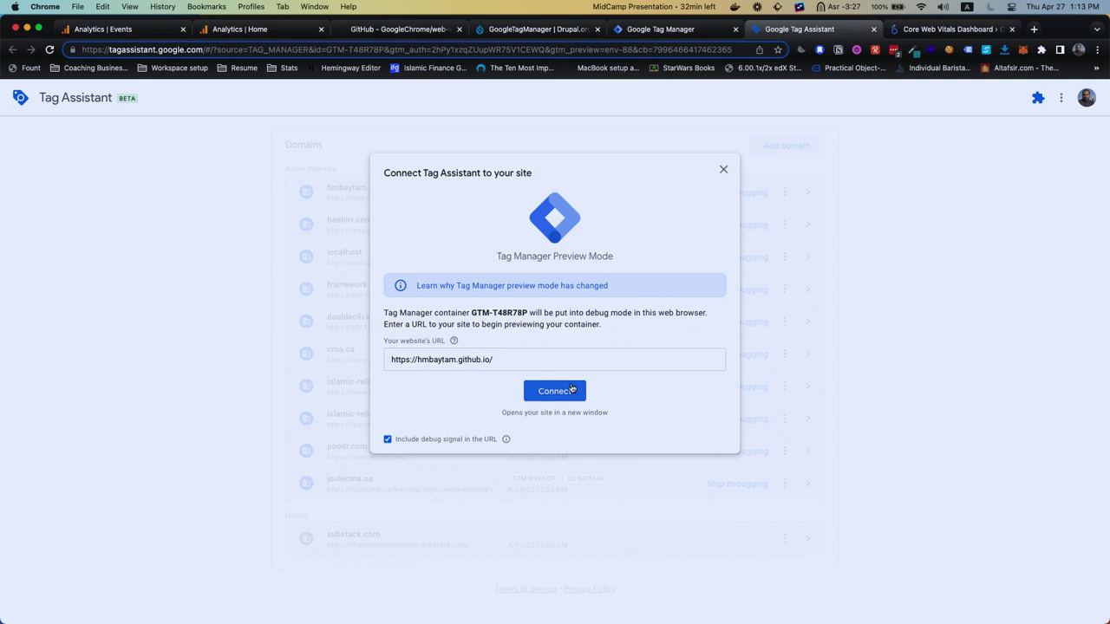
pyautogui.click(568, 392)
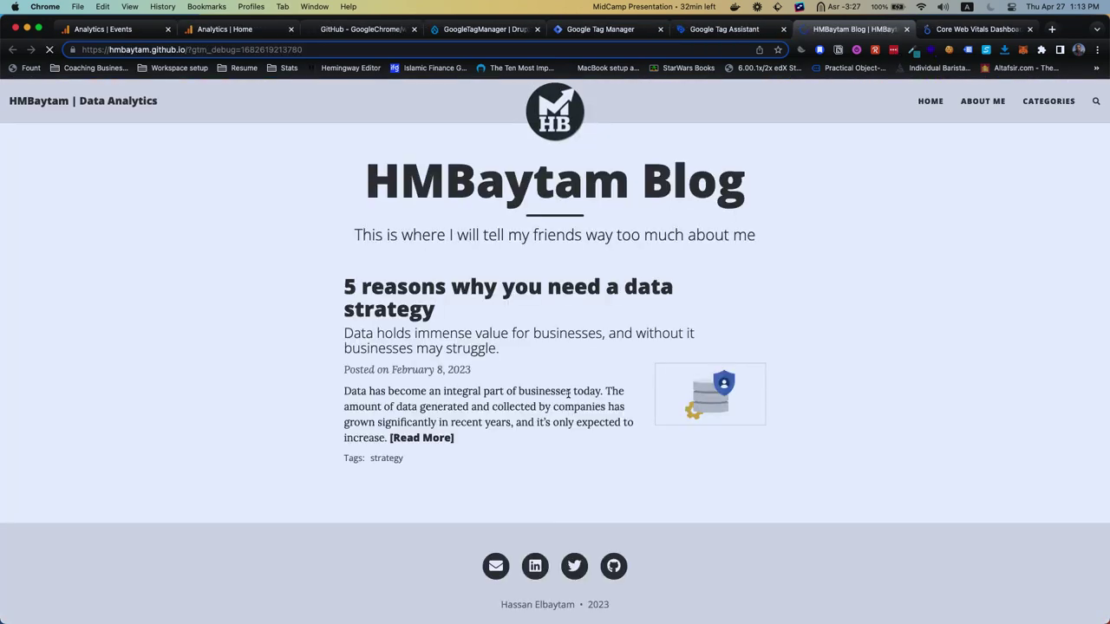
# Step: Open the blog page's developer console and evaluate dataLayer
pyautogui.press('super+alt+j')
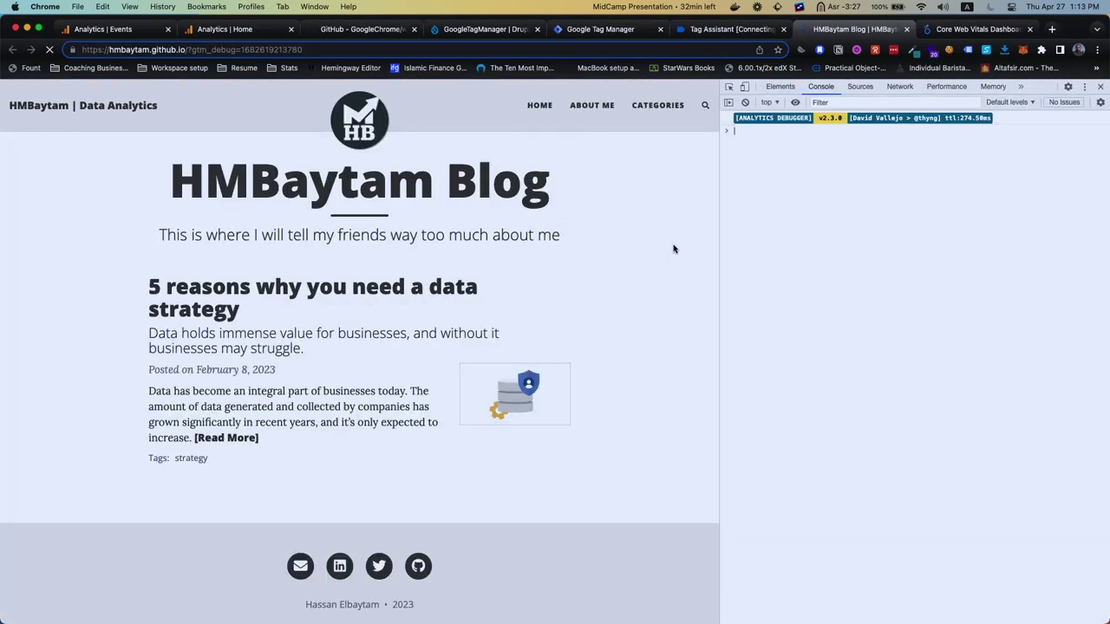
pyautogui.write('dataLayer')
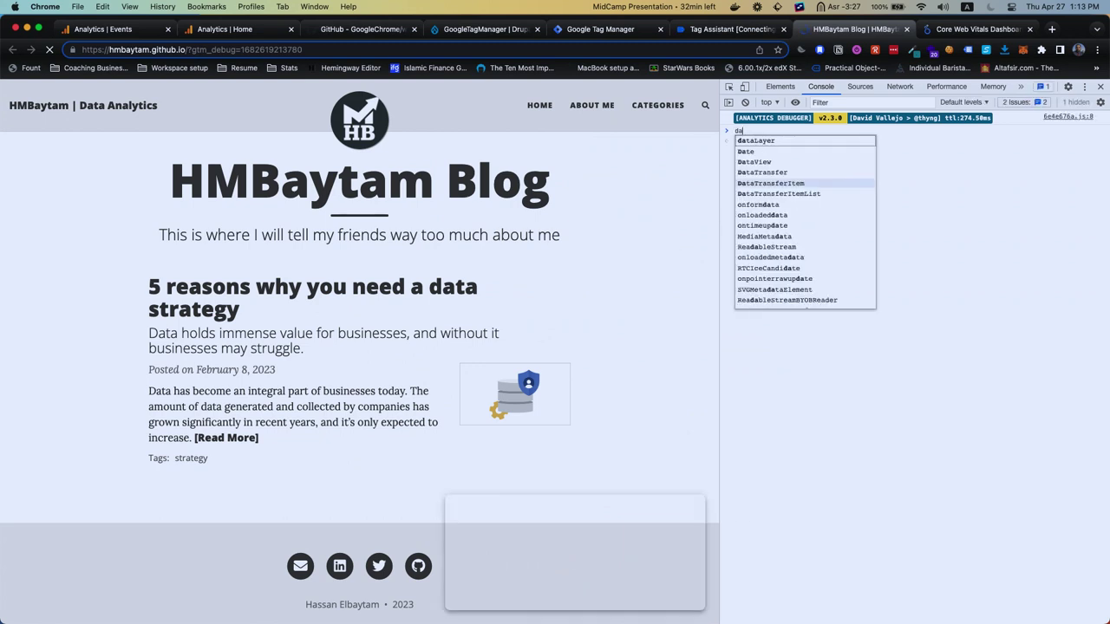
pyautogui.press('BackSpace')
pyautogui.press('BackSpace')
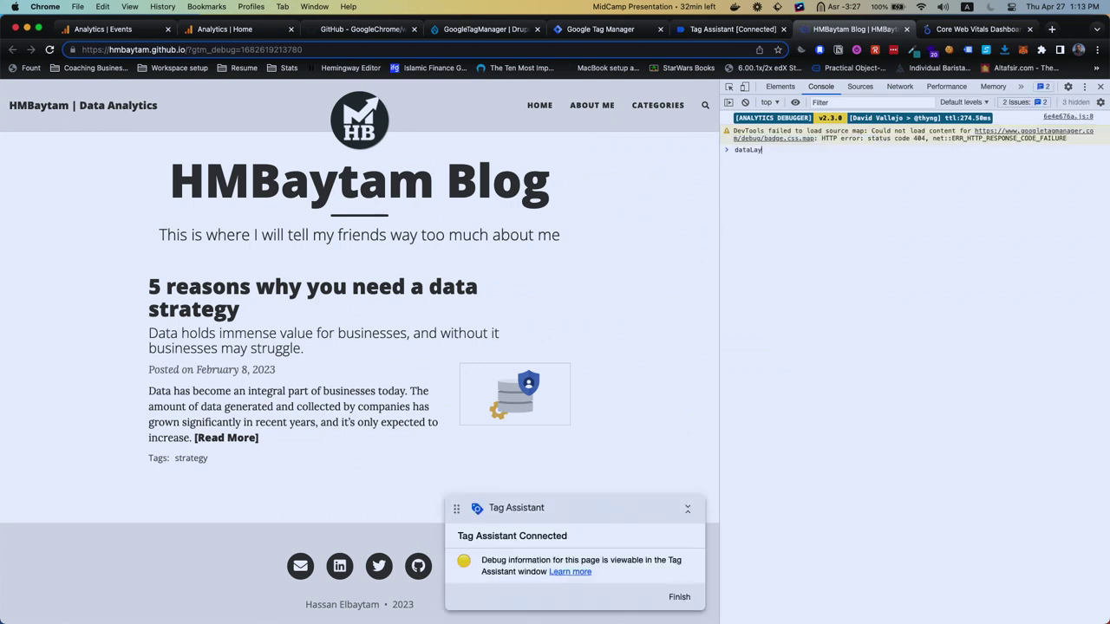
pyautogui.press('BackSpace')
pyautogui.press('BackSpace')
pyautogui.press('BackSpace')
pyautogui.write('dataLayer')
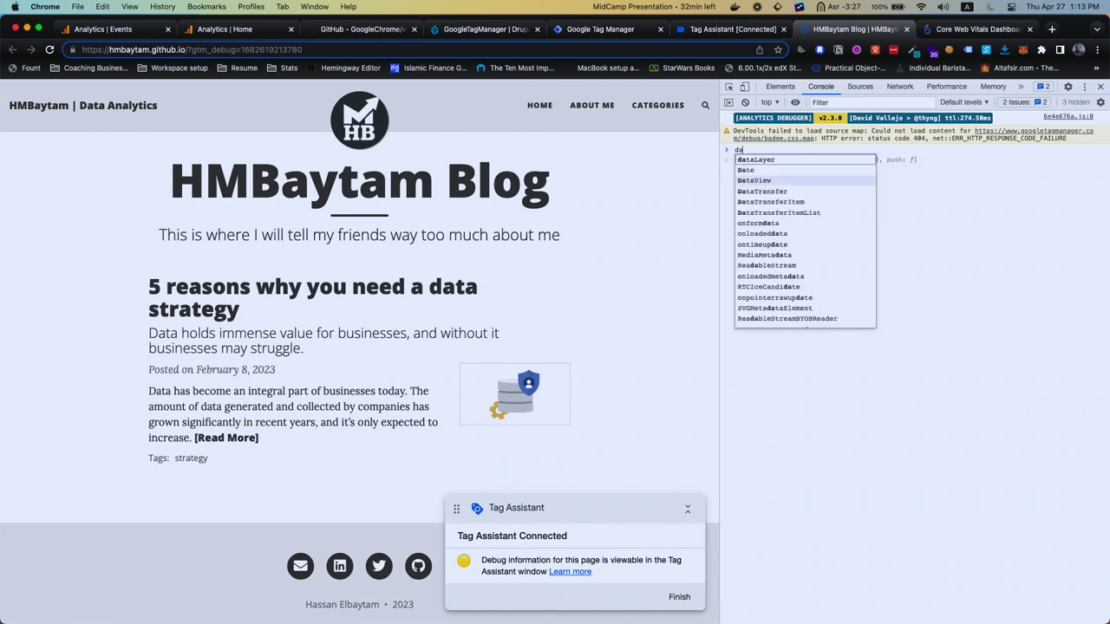
pyautogui.press('Return')
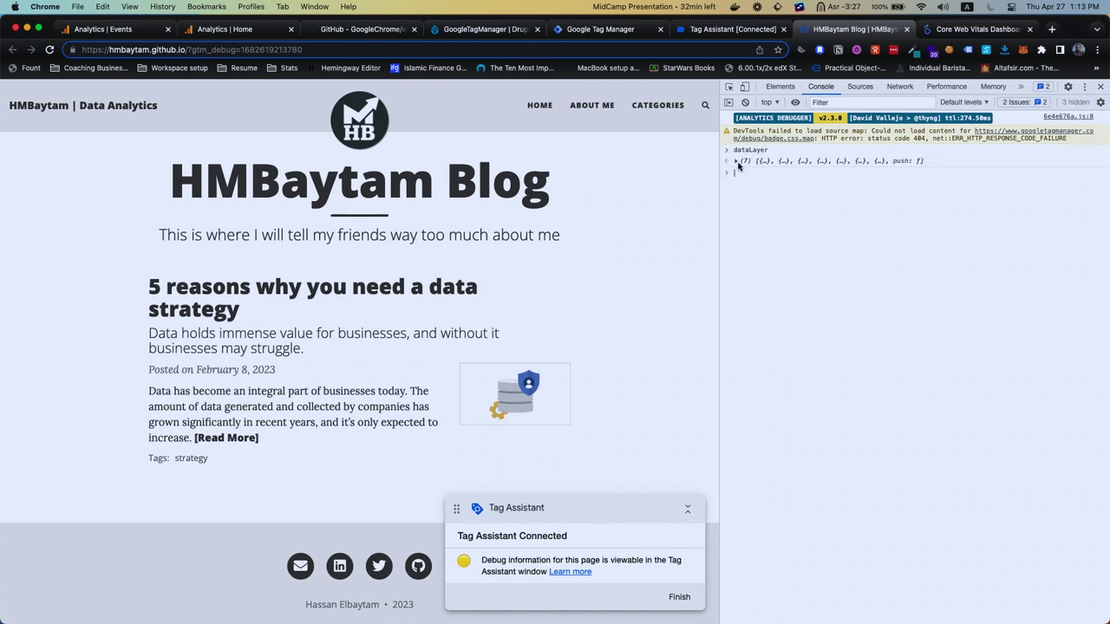
# Step: Examine the FID object in the dataLayer output, including its performance timing entry, and collapse the array again
pyautogui.click(736, 161)
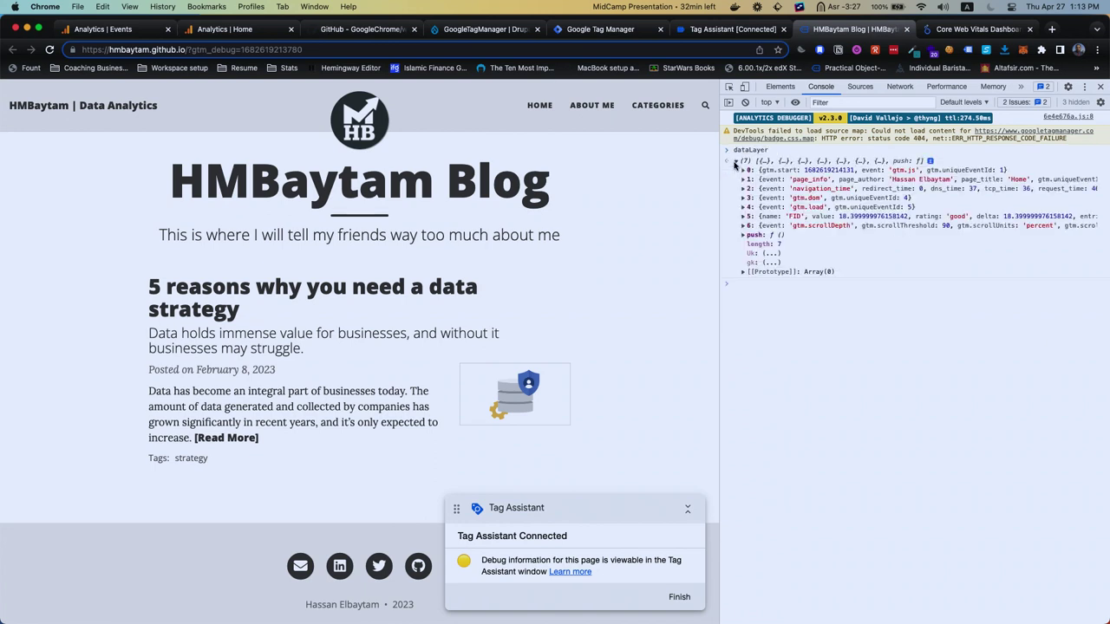
pyautogui.click(744, 217)
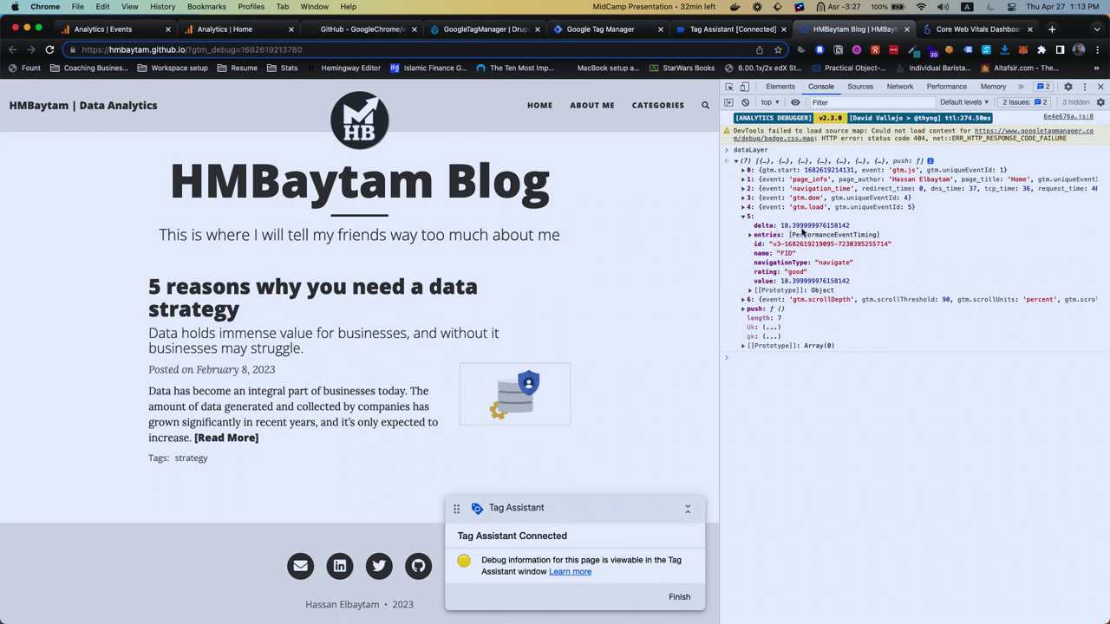
pyautogui.click(787, 289)
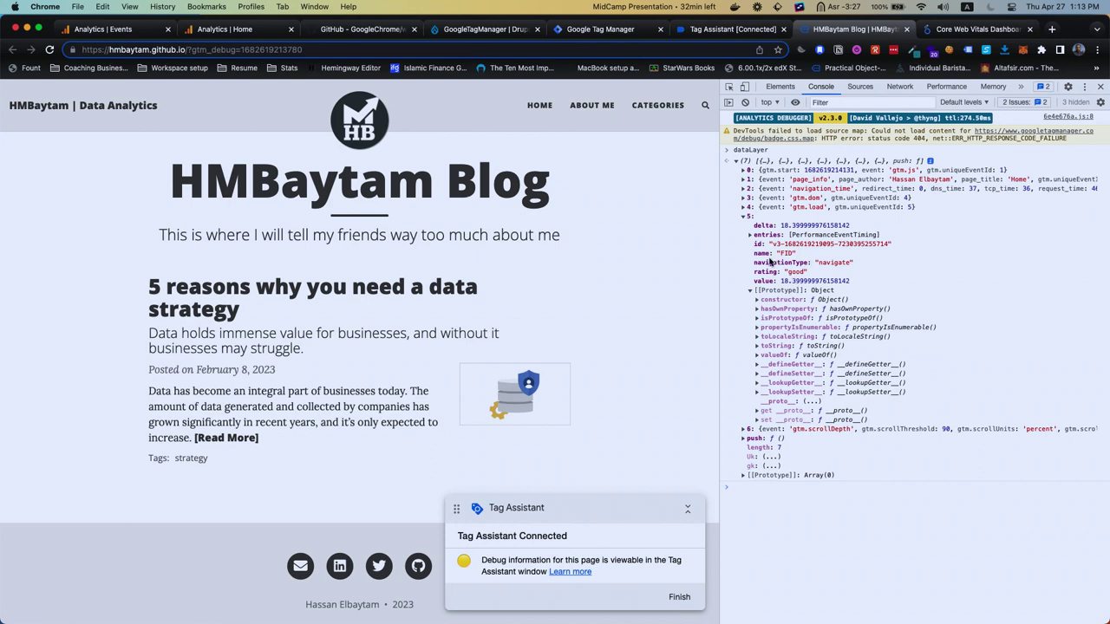
pyautogui.click(750, 236)
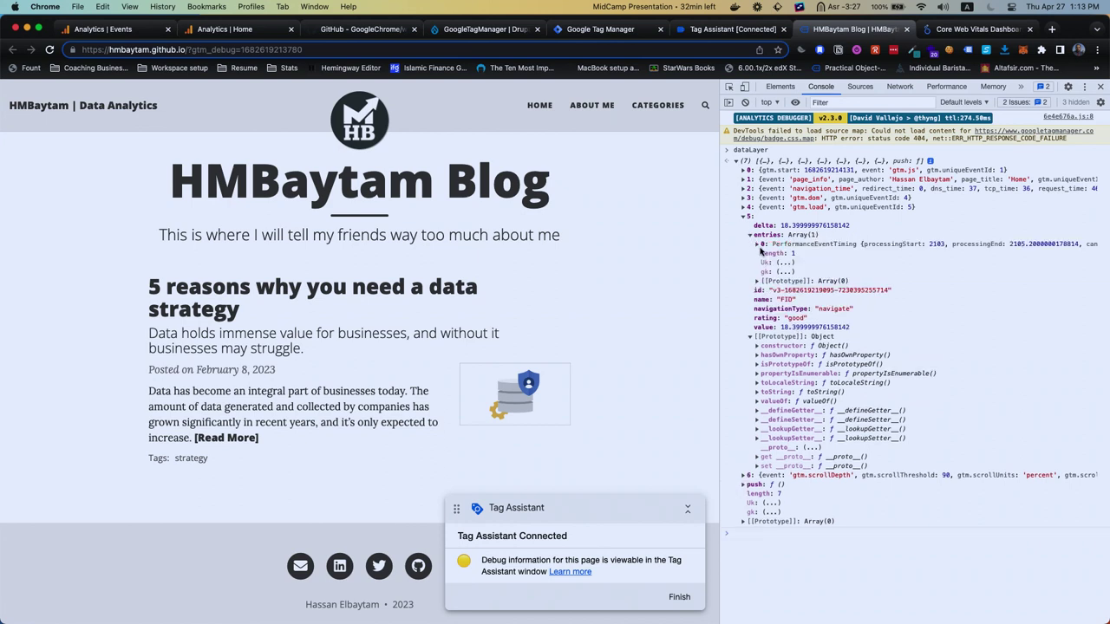
pyautogui.click(758, 245)
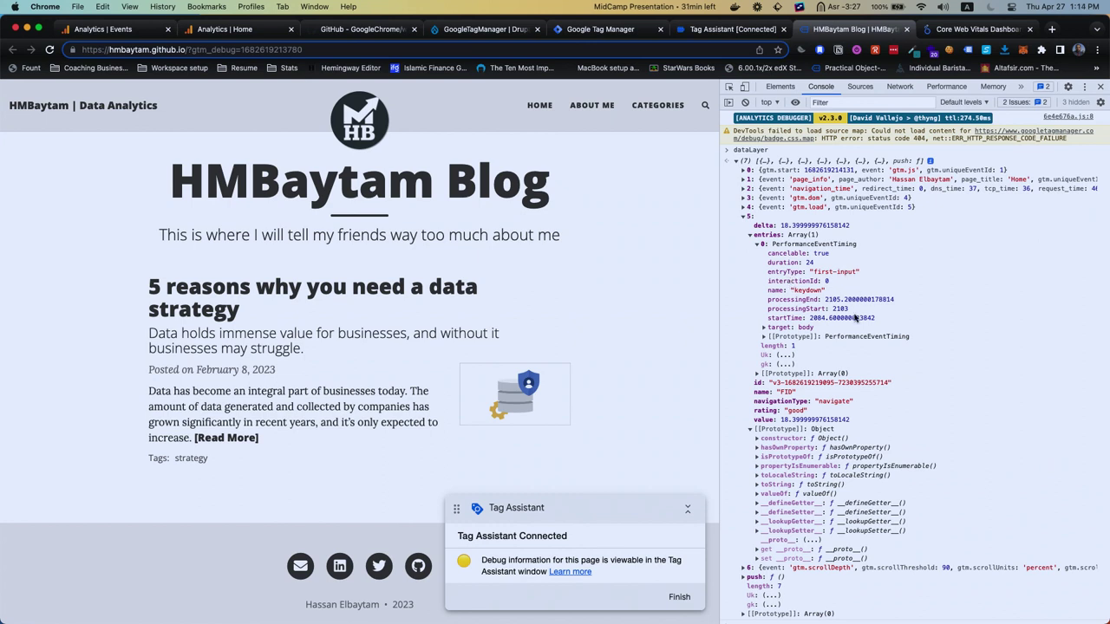
pyautogui.doubleClick(808, 293)
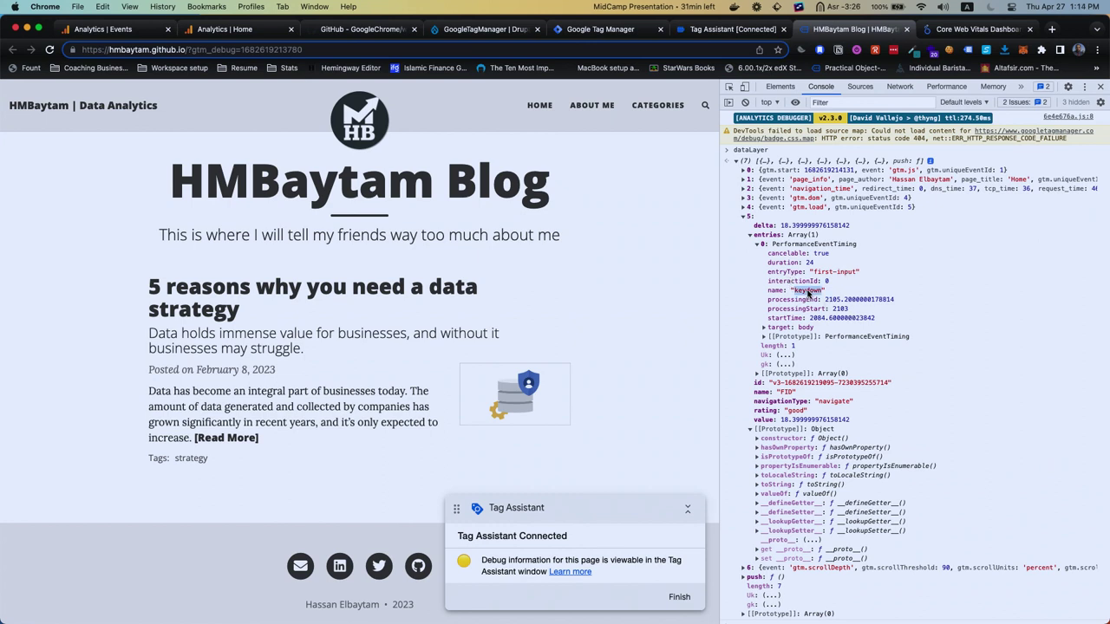
pyautogui.click(736, 163)
pyautogui.click(736, 161)
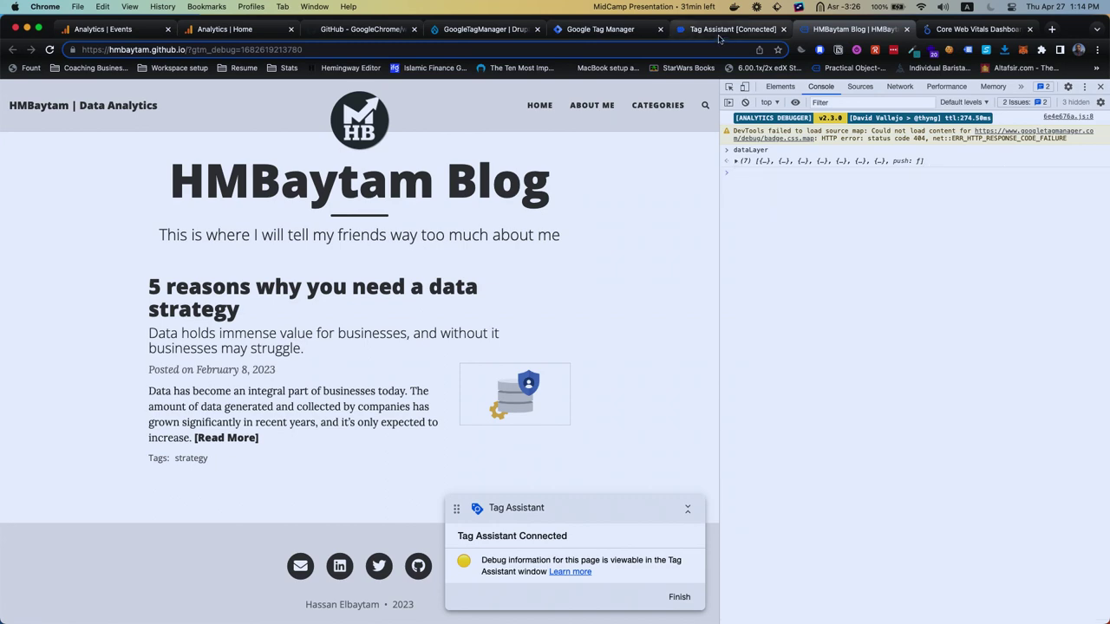
# Step: Switch to the connected Tag Assistant session and inspect the dataLayer.push API calls of message events 8 and 12
pyautogui.click(719, 35)
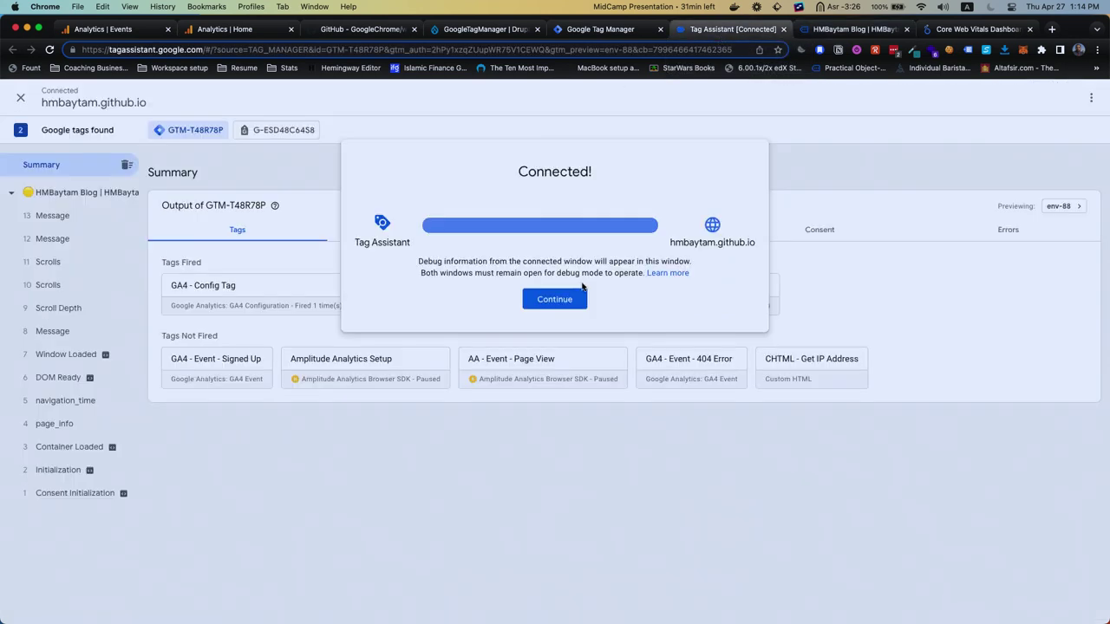
pyautogui.click(555, 300)
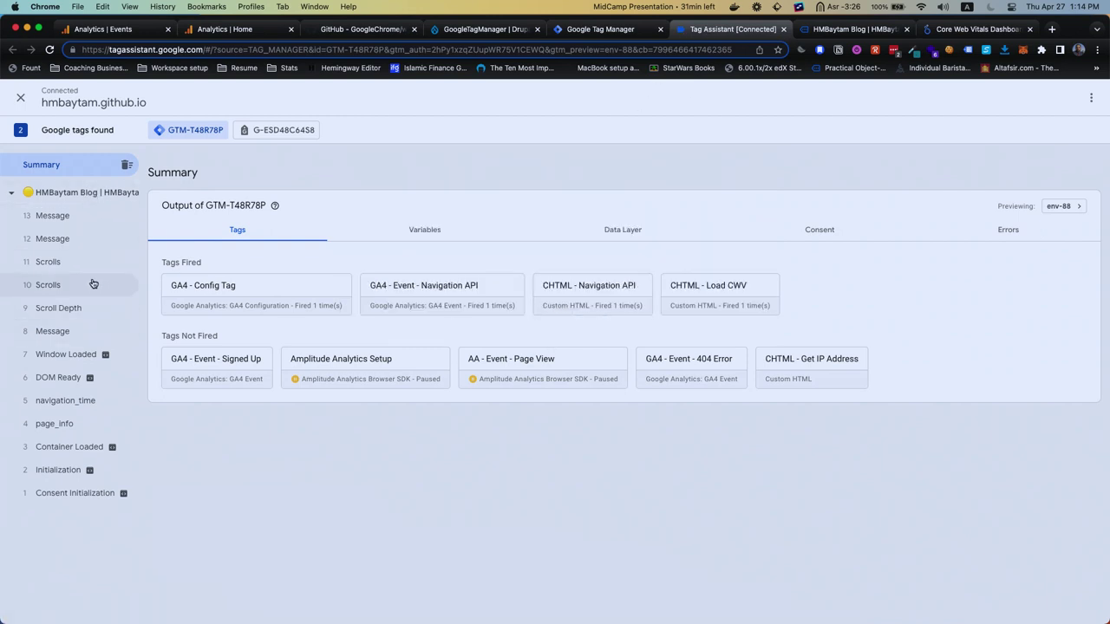
pyautogui.click(85, 329)
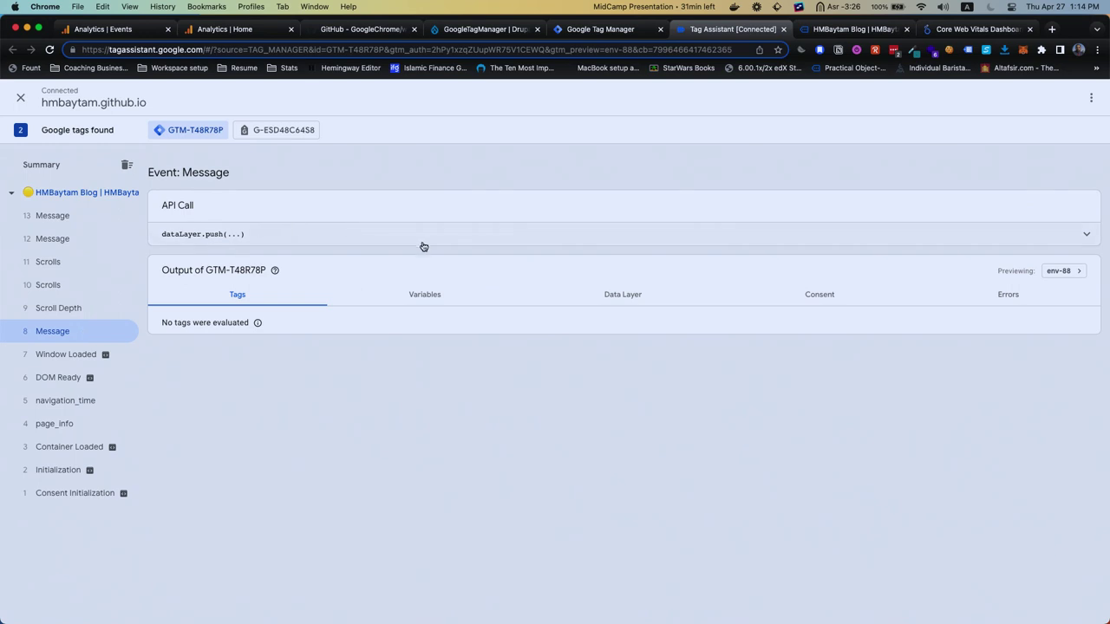
pyautogui.click(969, 229)
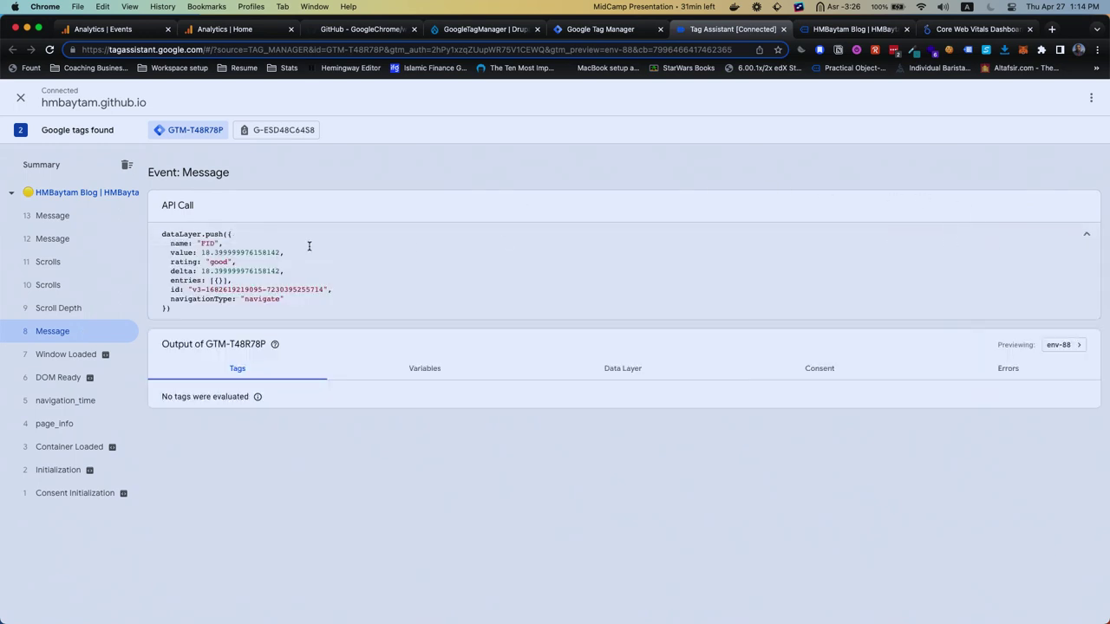
pyautogui.click(75, 245)
pyautogui.doubleClick(208, 243)
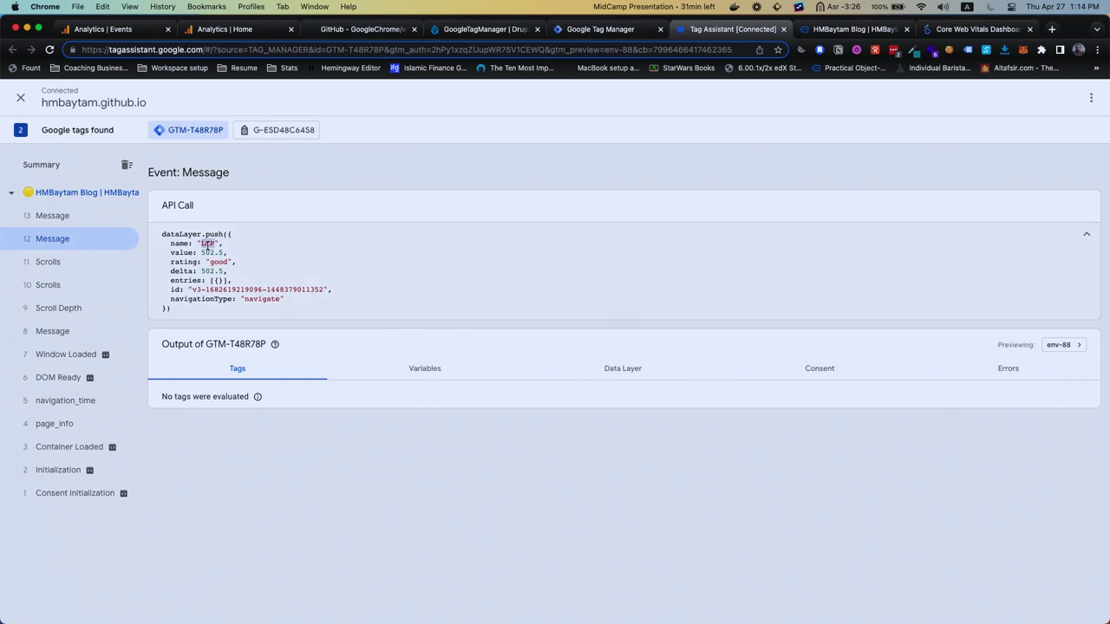
# Step: Examine the values of the DLV - CWV variables for message event 12, and return to the Tag Manager workspace
pyautogui.click(434, 371)
pyautogui.scroll(-10, 396, 449)
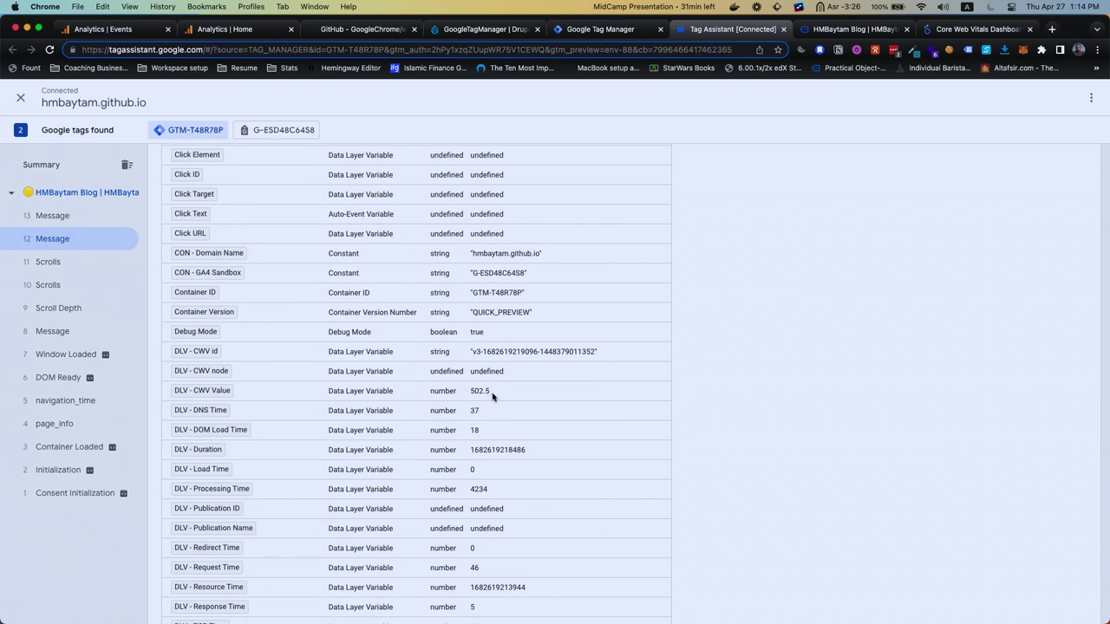
pyautogui.moveTo(508, 375); pyautogui.dragTo(470, 393)
pyautogui.click(496, 391)
pyautogui.scroll(-3, 470, 393)
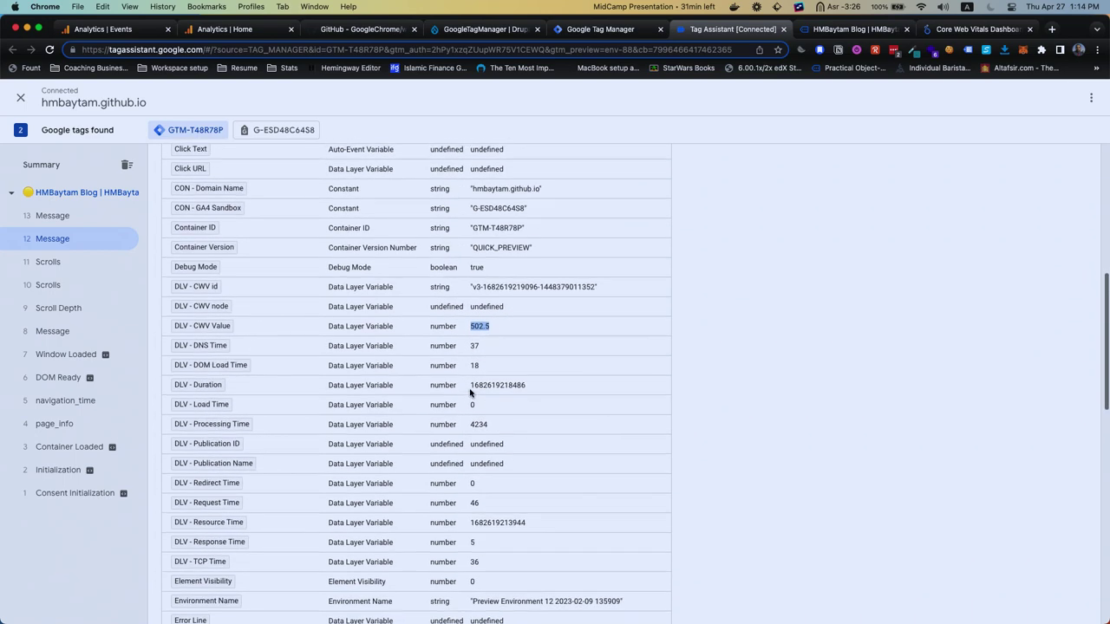
pyautogui.scroll(1, 470, 392)
pyautogui.moveTo(598, 295); pyautogui.dragTo(473, 298)
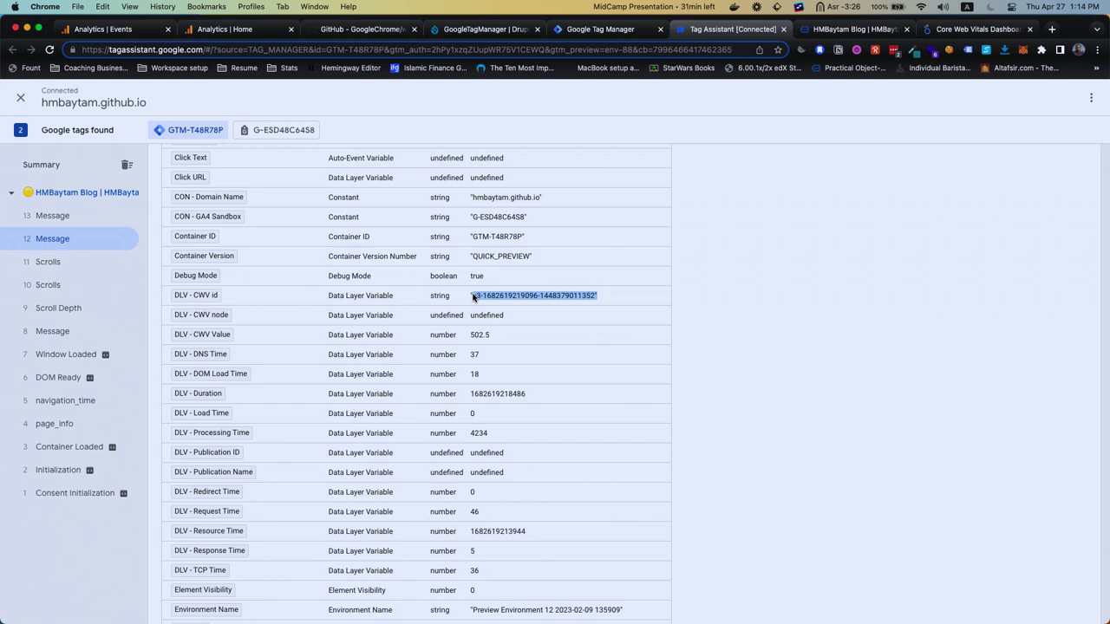
pyautogui.click(626, 33)
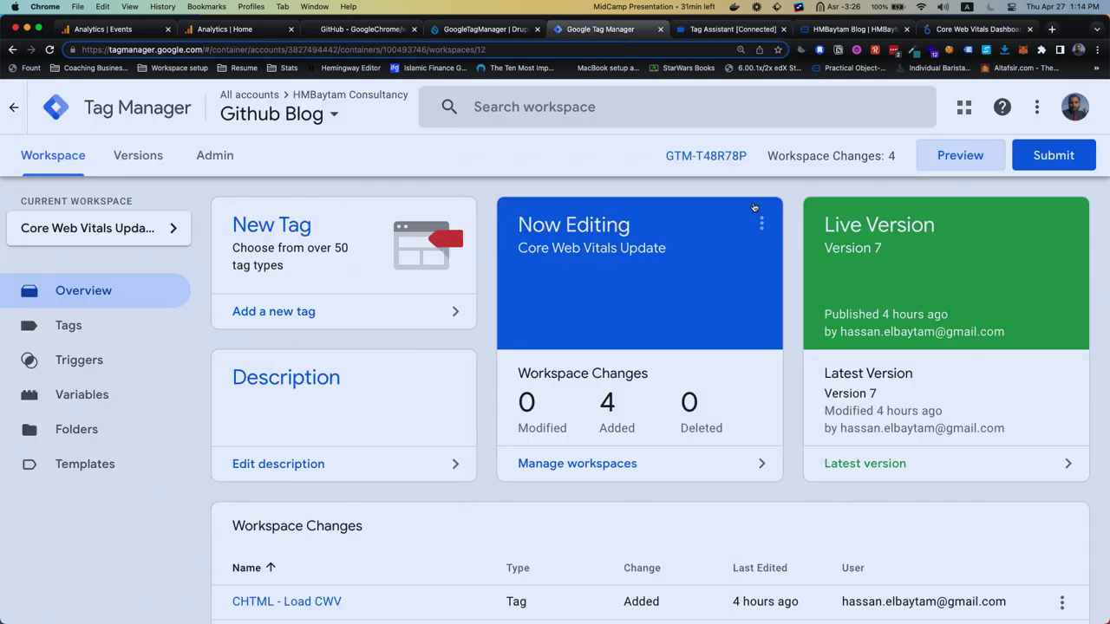
# Step: Start a new tag in the Github Blog container with the tag type Google Analytics: GA4 Event
pyautogui.press('super+minus')
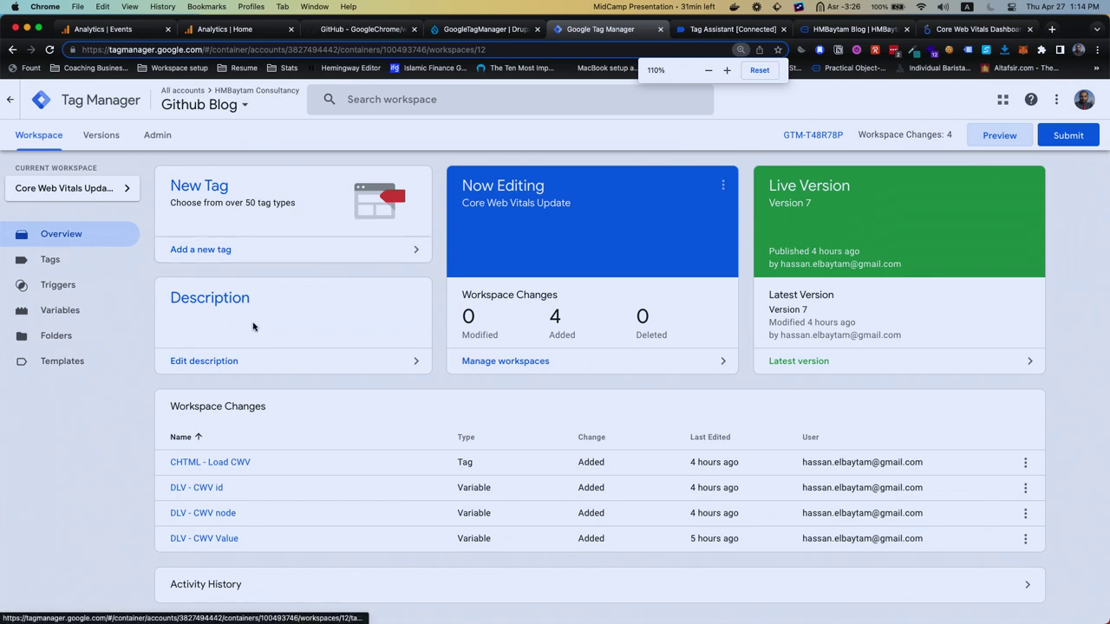
pyautogui.scroll(-2, 298, 392)
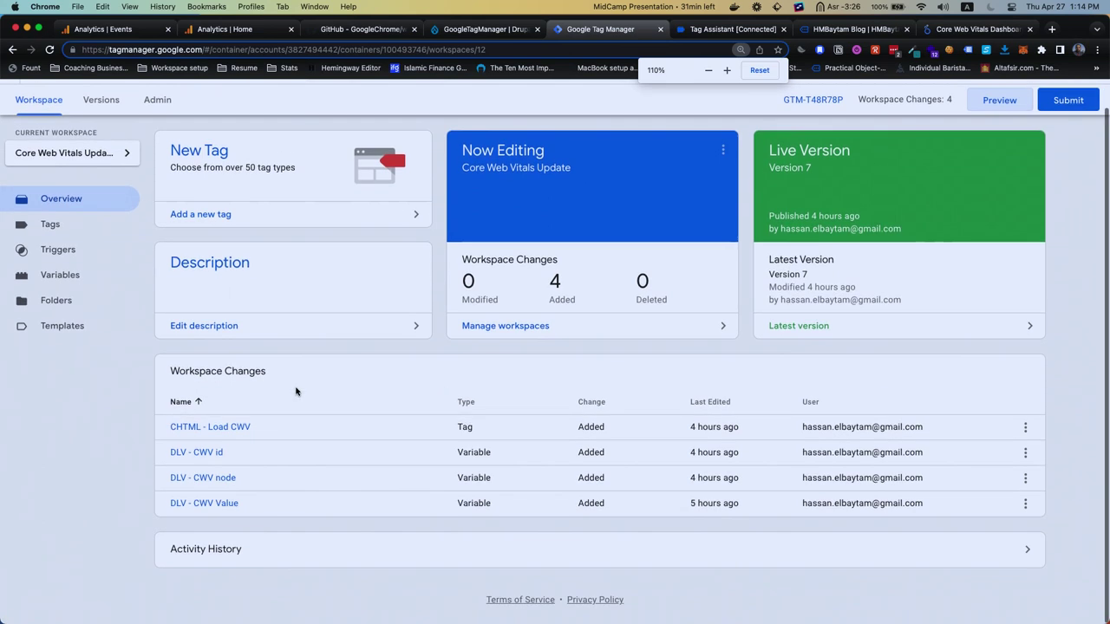
pyautogui.click(95, 238)
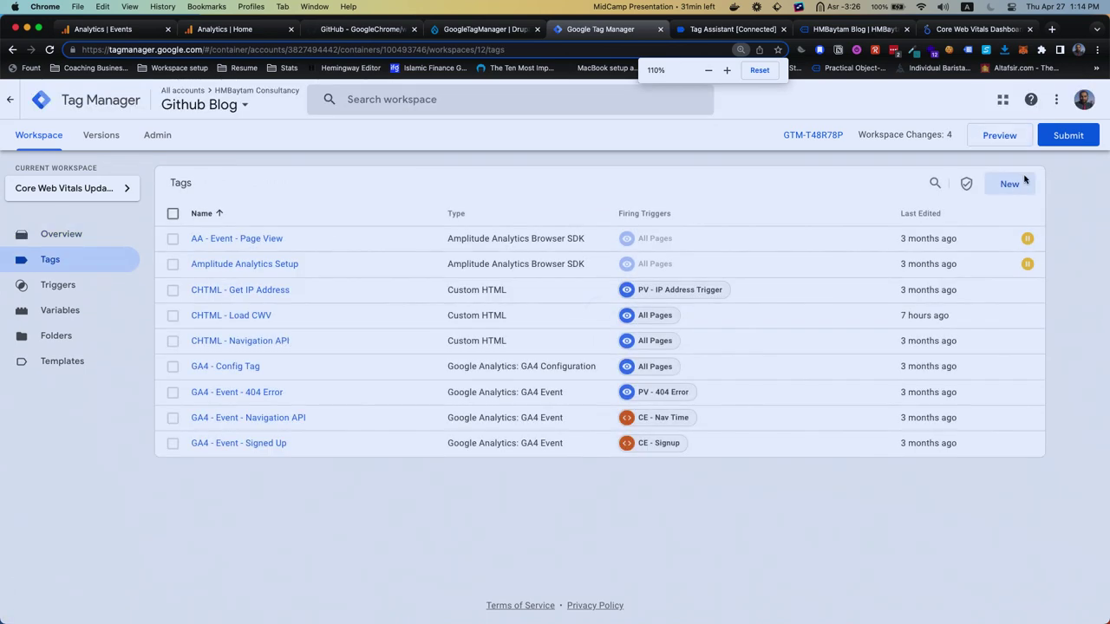
pyautogui.click(1007, 183)
pyautogui.click(494, 190)
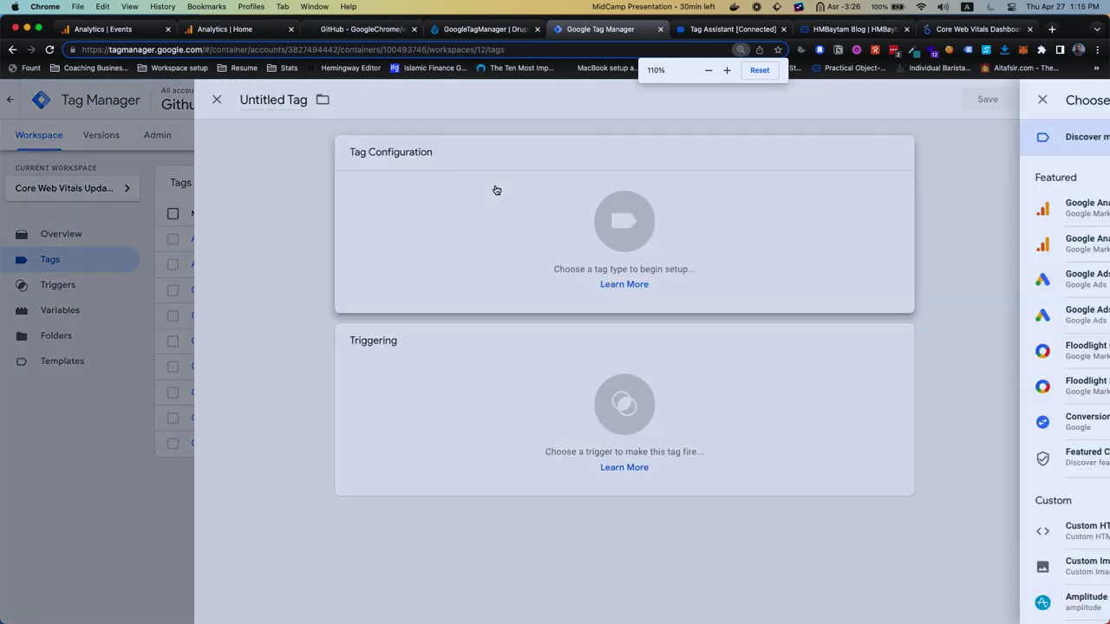
pyautogui.click(791, 204)
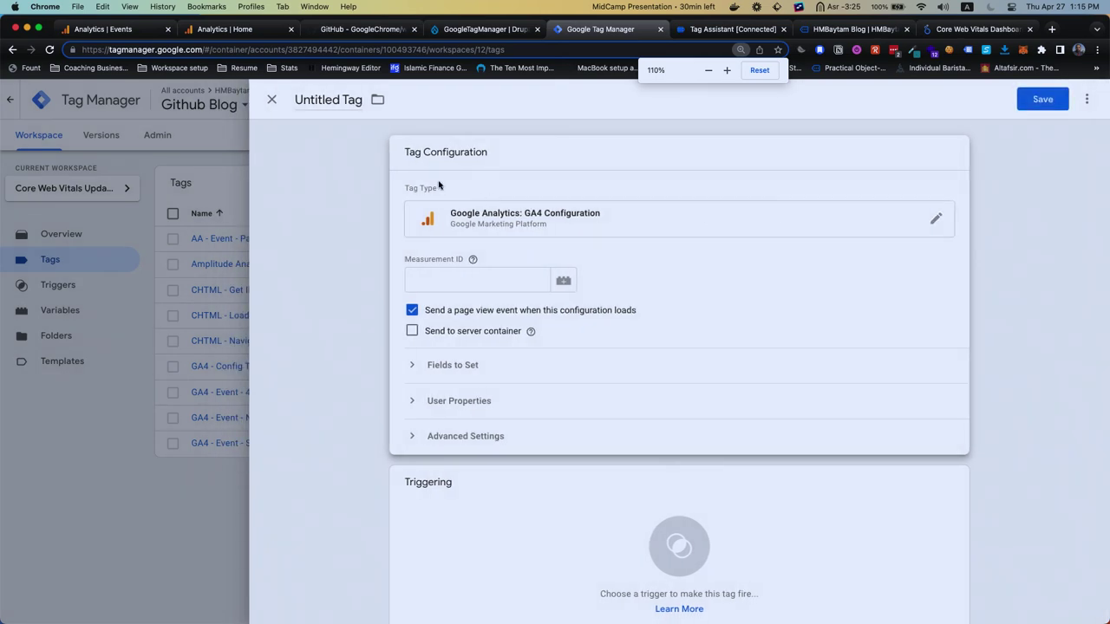
pyautogui.click(271, 99)
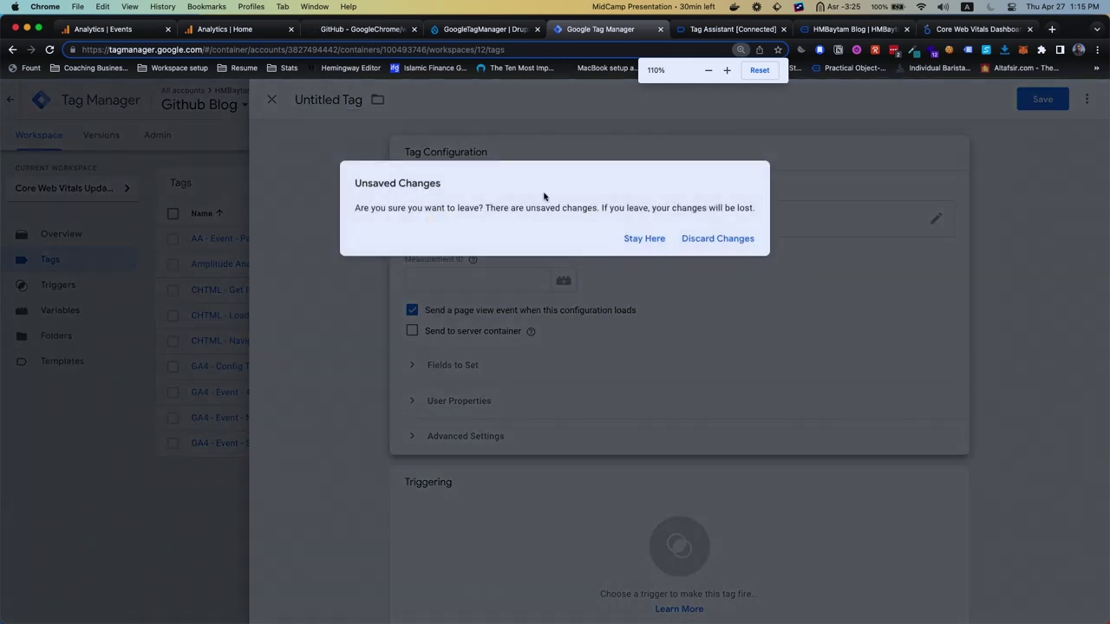
pyautogui.click(644, 239)
pyautogui.click(930, 210)
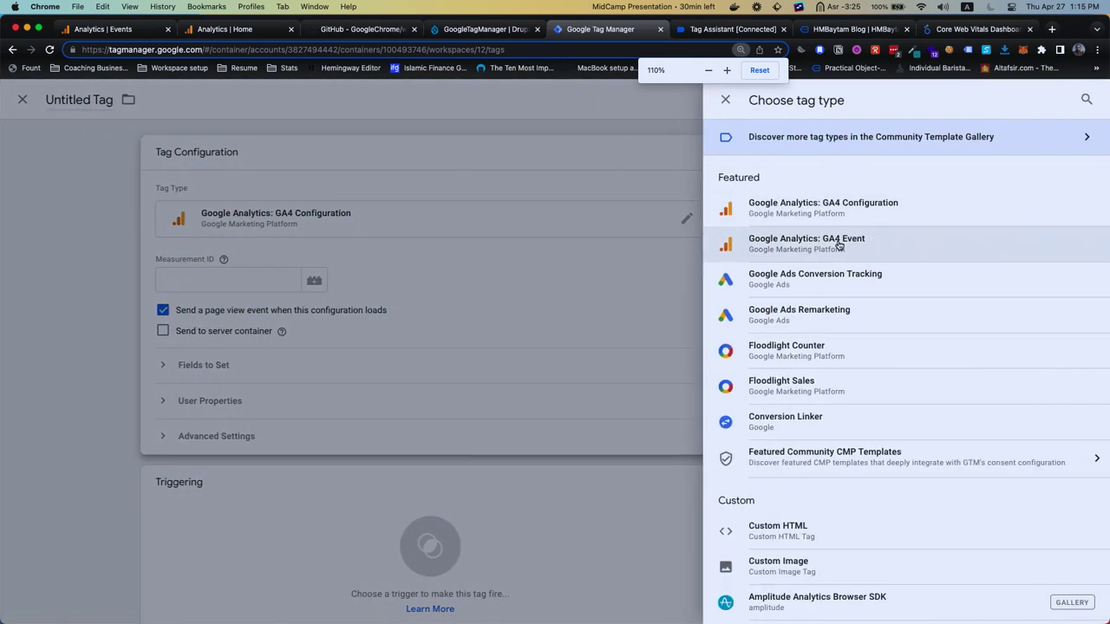
pyautogui.click(846, 239)
# Step: Set the tag's event name to drupal_cwv and add an empty event parameter row
pyautogui.click(480, 327)
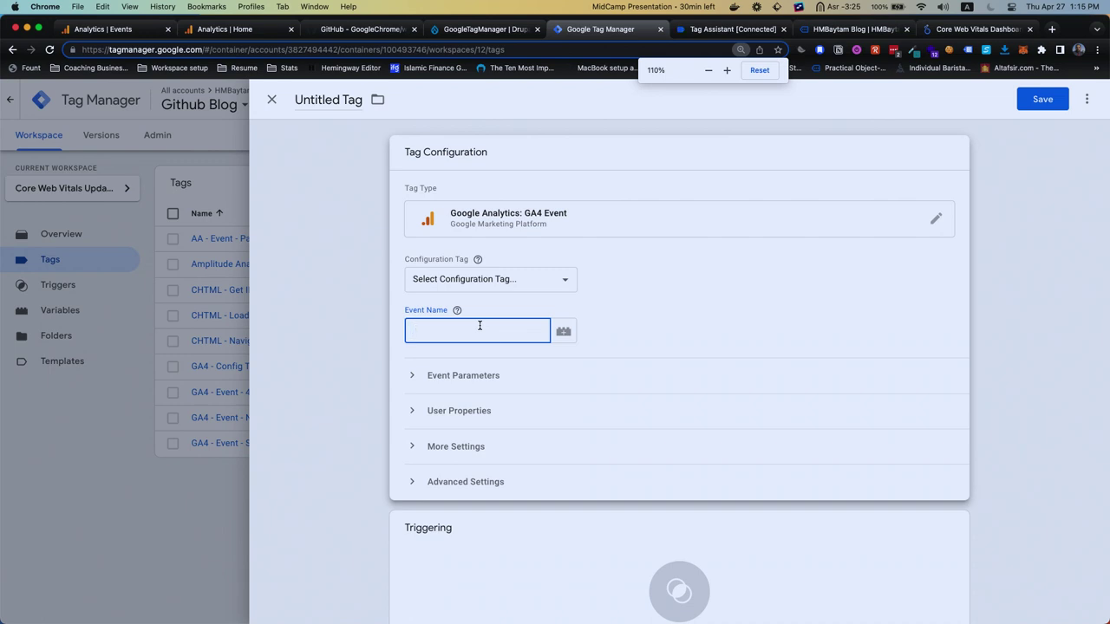
pyautogui.write('drupal_cwv')
pyautogui.click(510, 381)
pyautogui.click(483, 422)
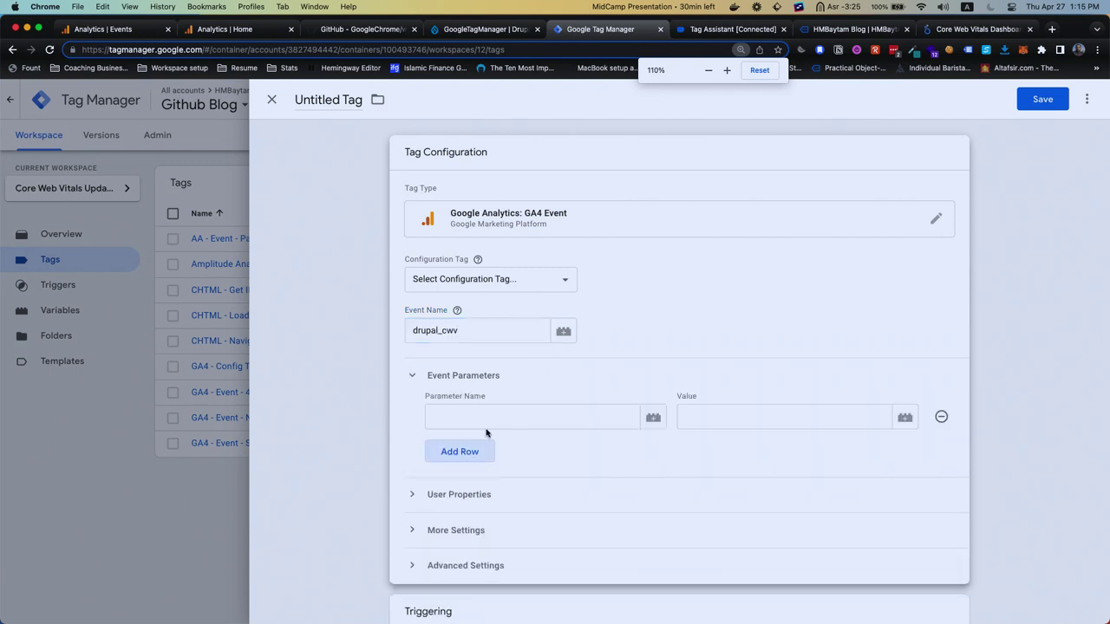
# Step: Define the first event parameter as cwv_id with the variable {{DLV - CWV id}} as its value
pyautogui.click(504, 417)
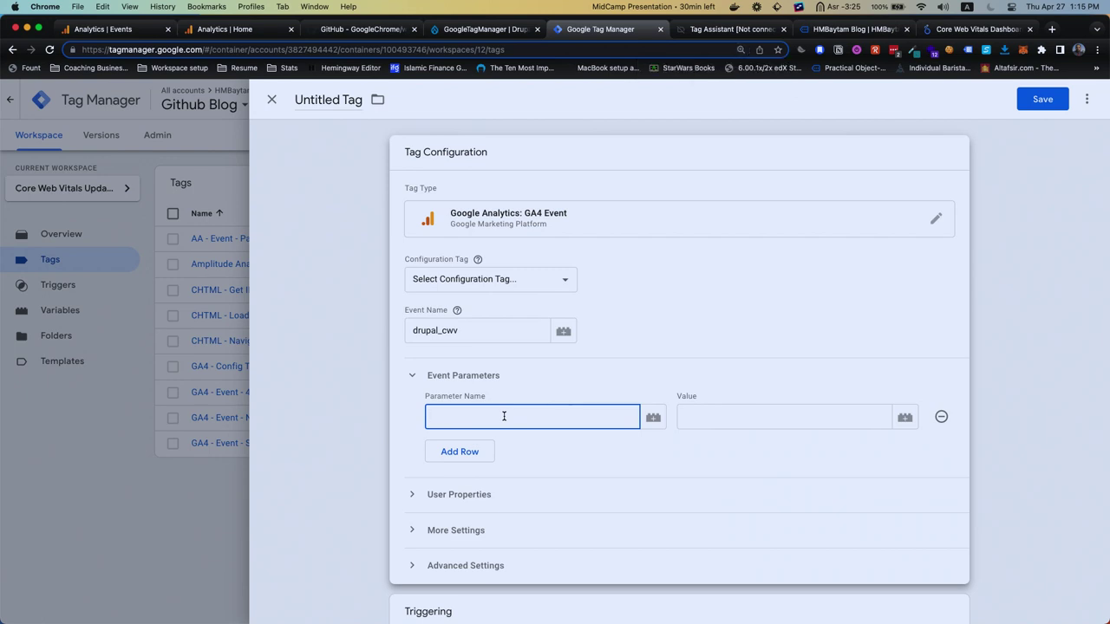
pyautogui.write('r')
pyautogui.press('BackSpace')
pyautogui.write('cwv_id')
pyautogui.click(821, 420)
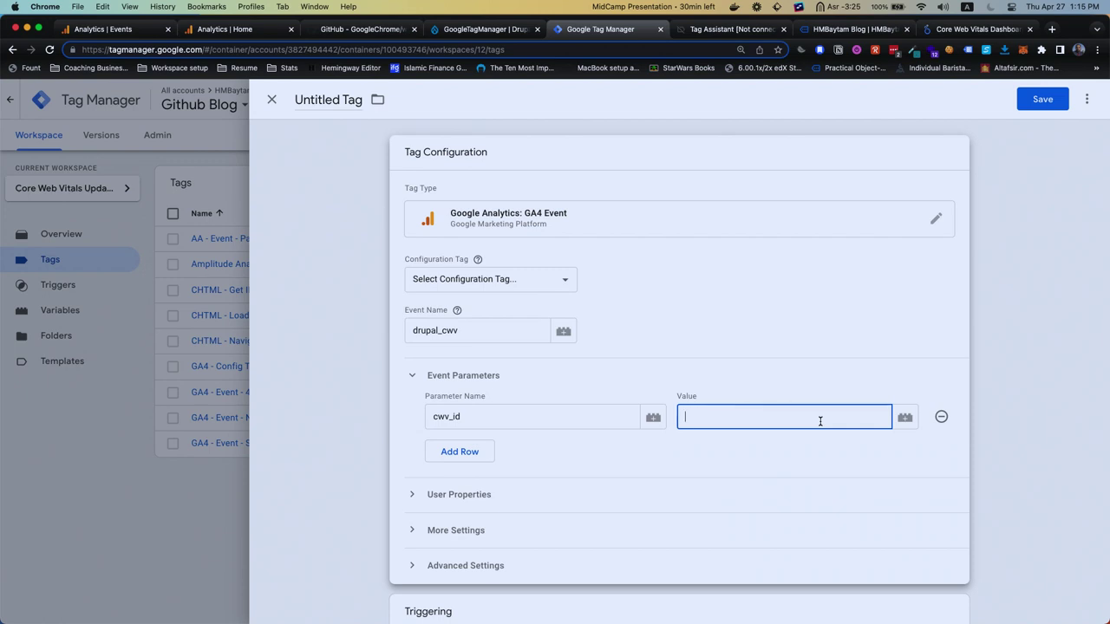
pyautogui.write('{{')
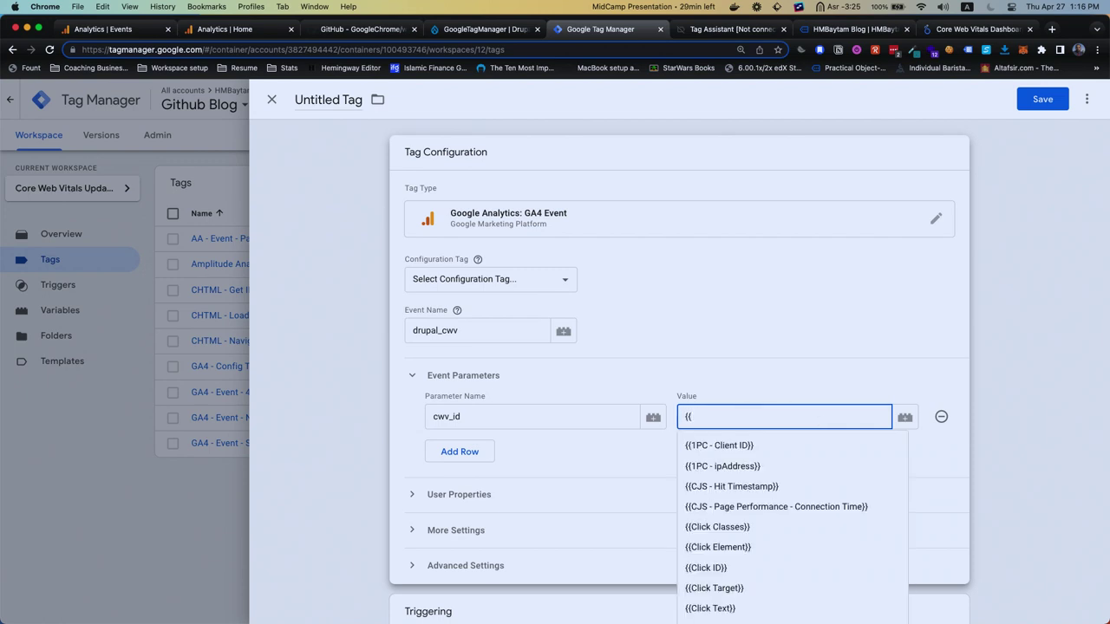
pyautogui.write('id')
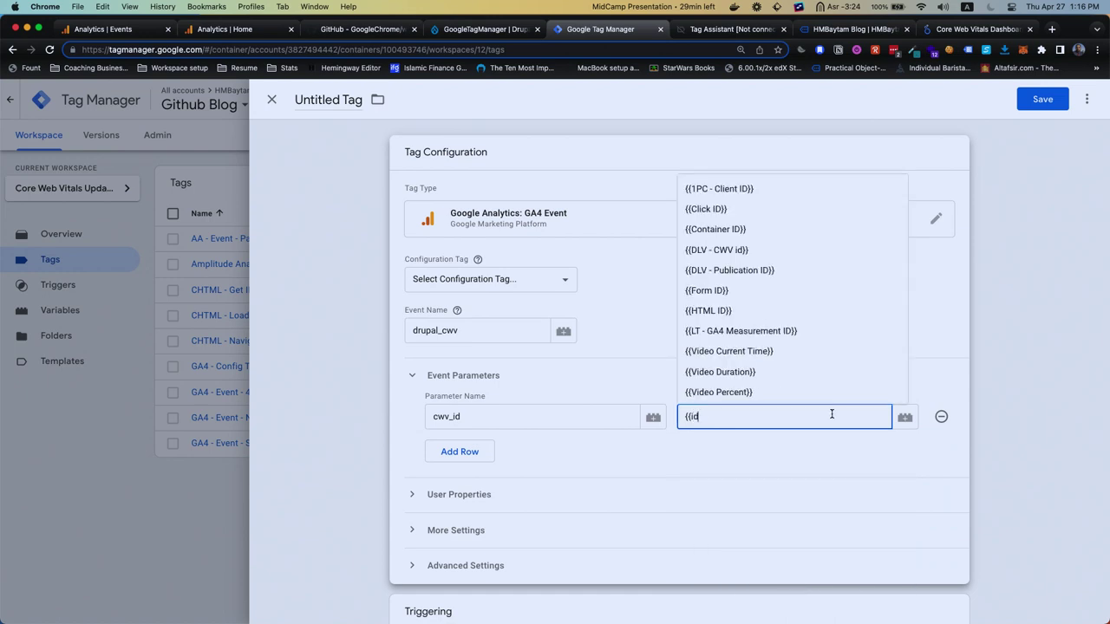
pyautogui.click(824, 250)
# Step: Add a second event parameter, cwv_value, with the variable {{DLV - CWV Value}} as its value
pyautogui.scroll(-1, 691, 454)
pyautogui.scroll(-1, 691, 454)
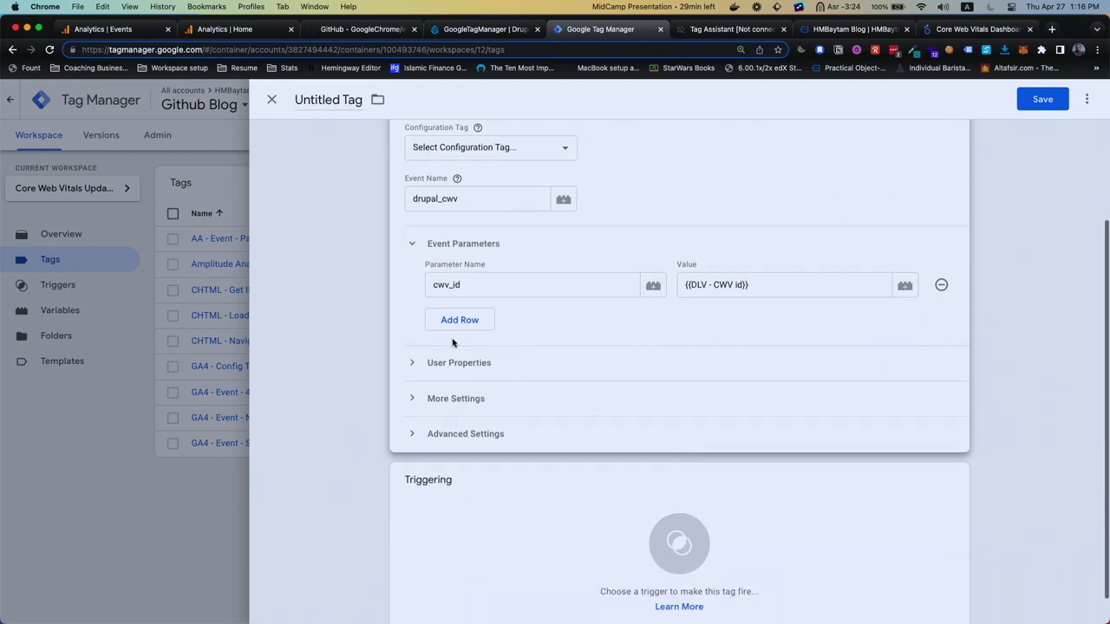
pyautogui.click(459, 320)
pyautogui.click(459, 317)
pyautogui.write('cw')
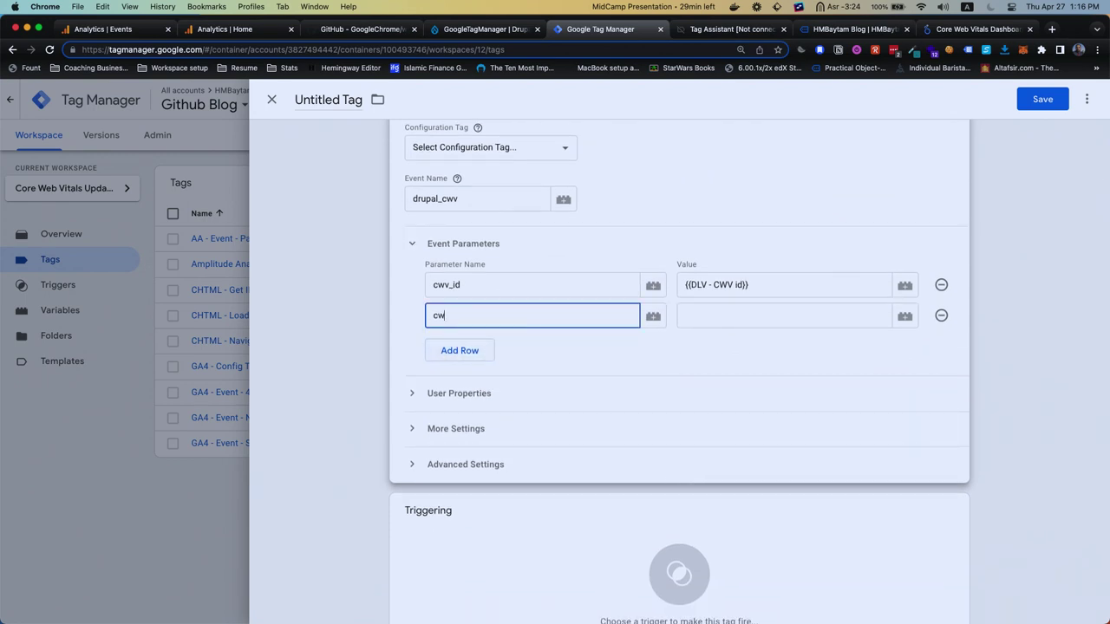
pyautogui.write('v_value')
pyautogui.click(720, 312)
pyautogui.write('{{value')
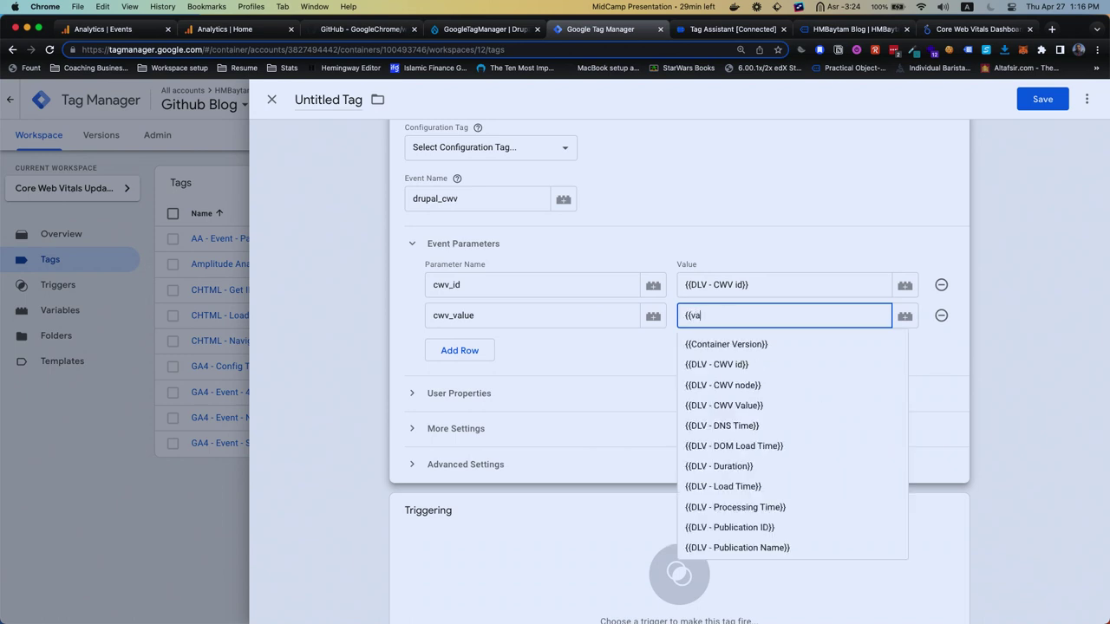
pyautogui.click(738, 345)
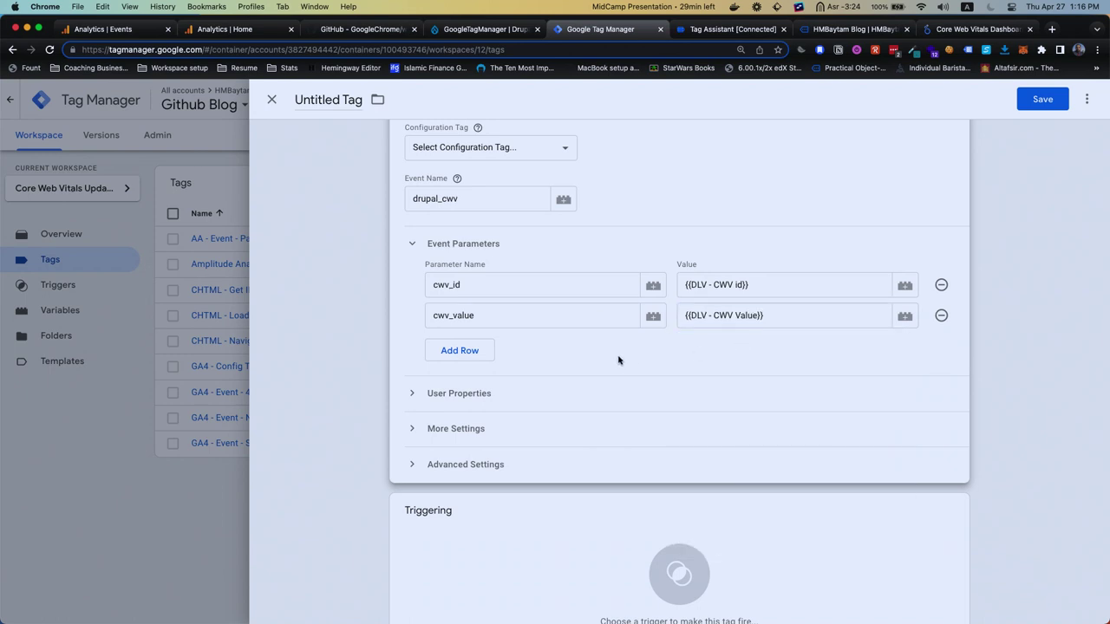
# Step: Assign the All Pages page view trigger to the new event tag
pyautogui.scroll(-1, 620, 360)
pyautogui.click(623, 489)
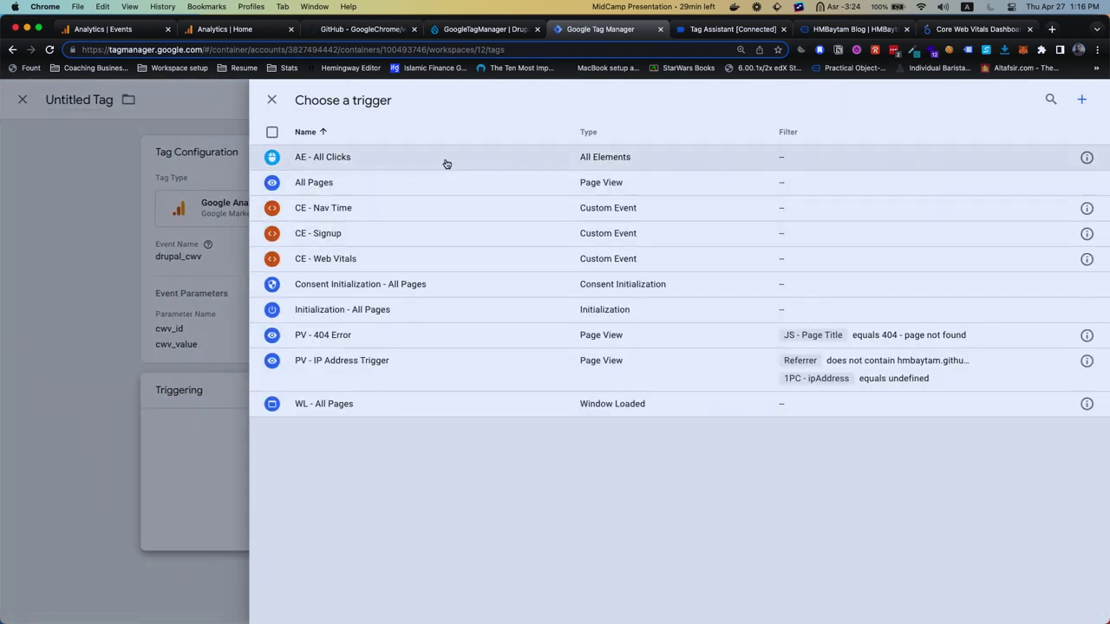
pyautogui.click(441, 181)
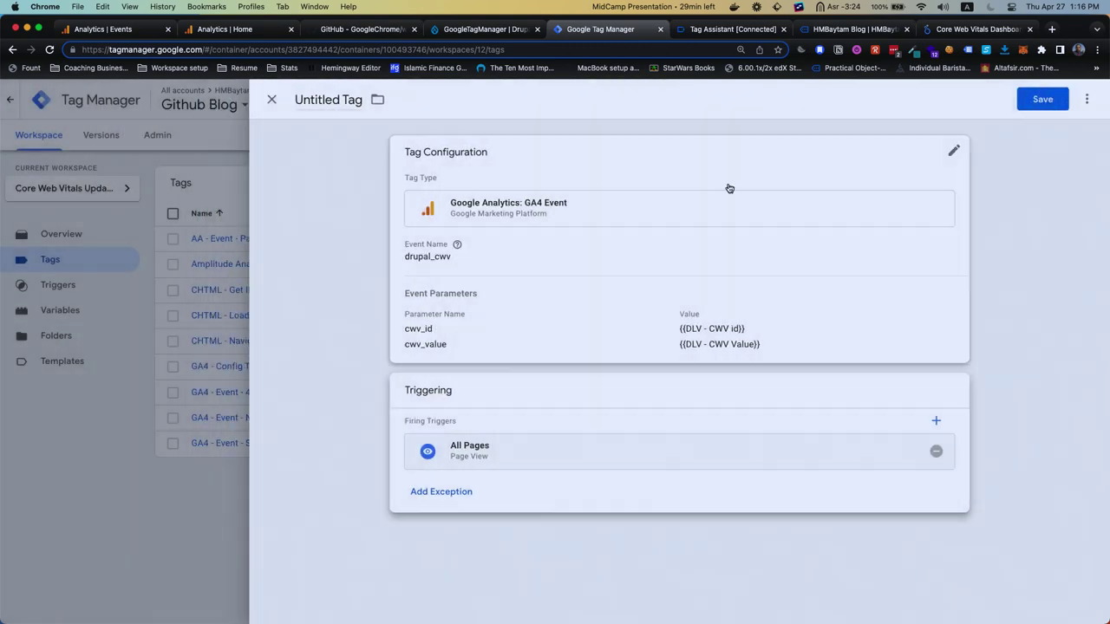
# Step: Save the tag as Google Analytics GA4 Event with GA4 - Config Tag as its configuration tag, and reopen it from the tag list
pyautogui.click(1029, 108)
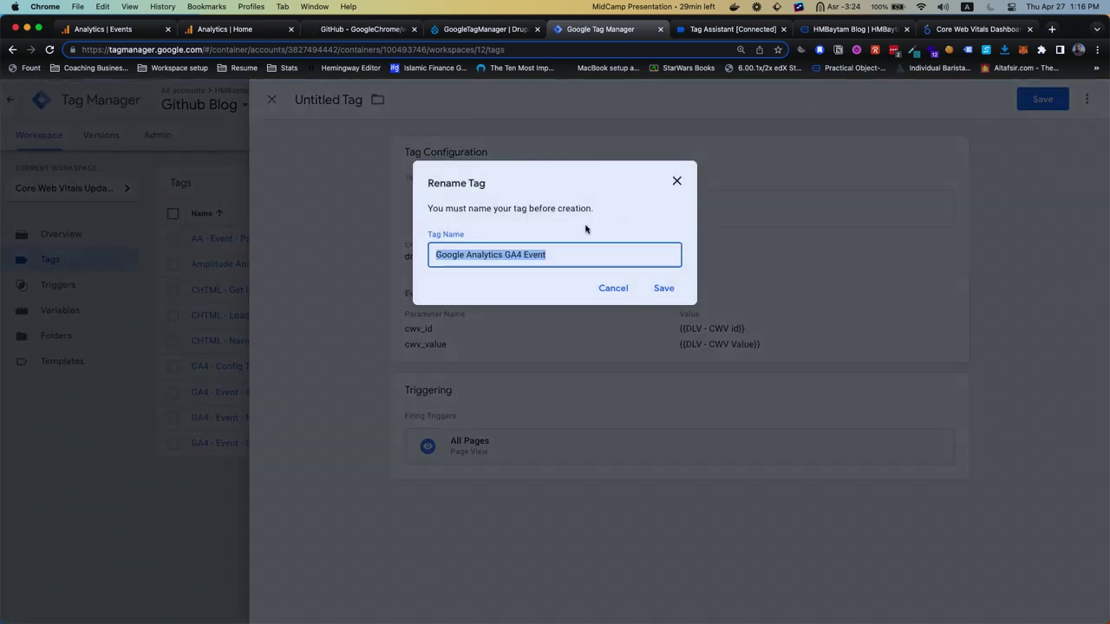
pyautogui.click(657, 293)
pyautogui.click(497, 285)
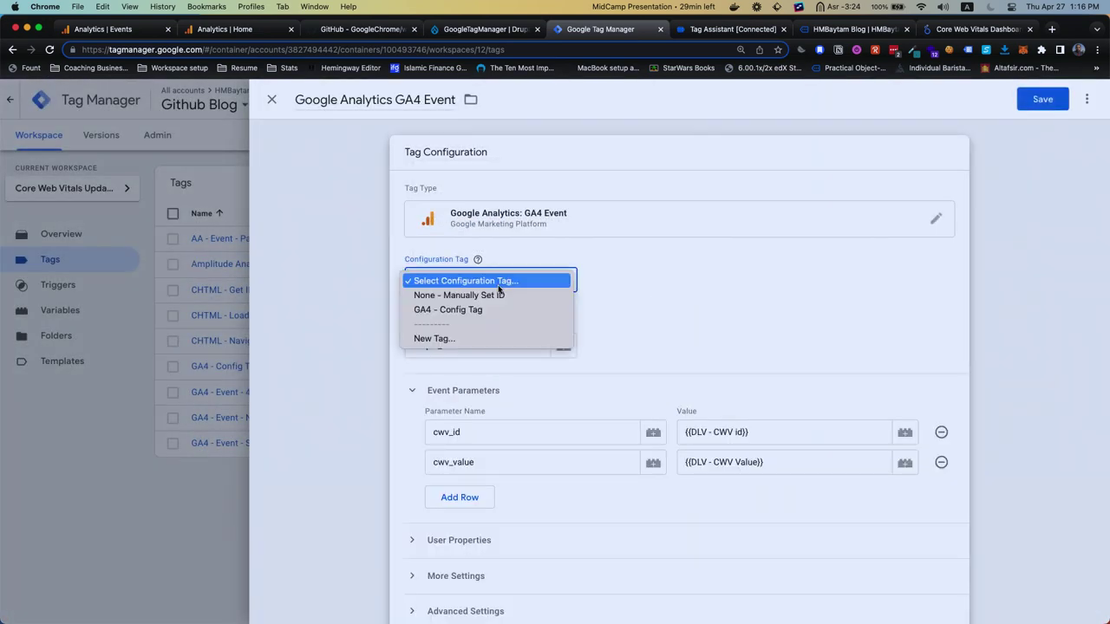
pyautogui.click(497, 307)
pyautogui.click(1044, 100)
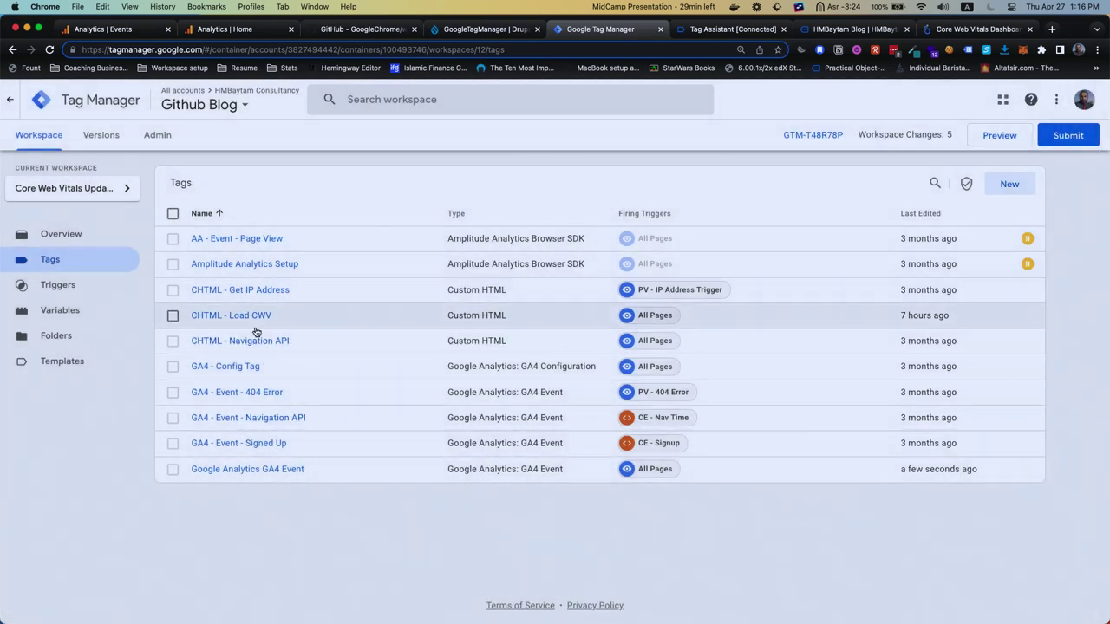
pyautogui.click(252, 469)
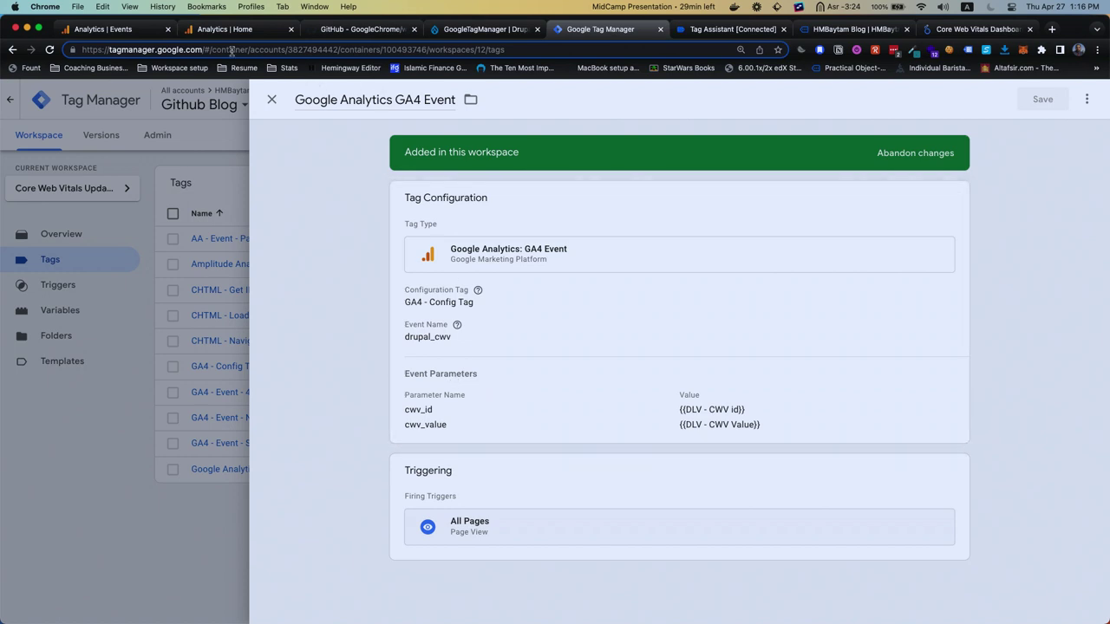
# Step: Switch to Google Analytics and open the Events report of the HMBaytam Blog property
pyautogui.click(146, 38)
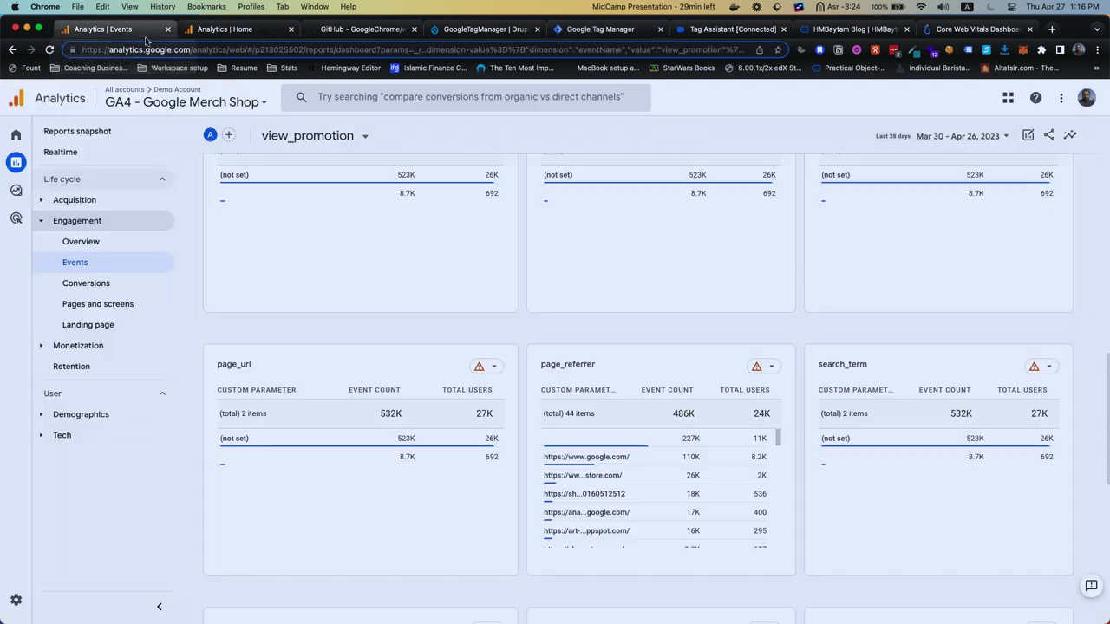
pyautogui.click(182, 101)
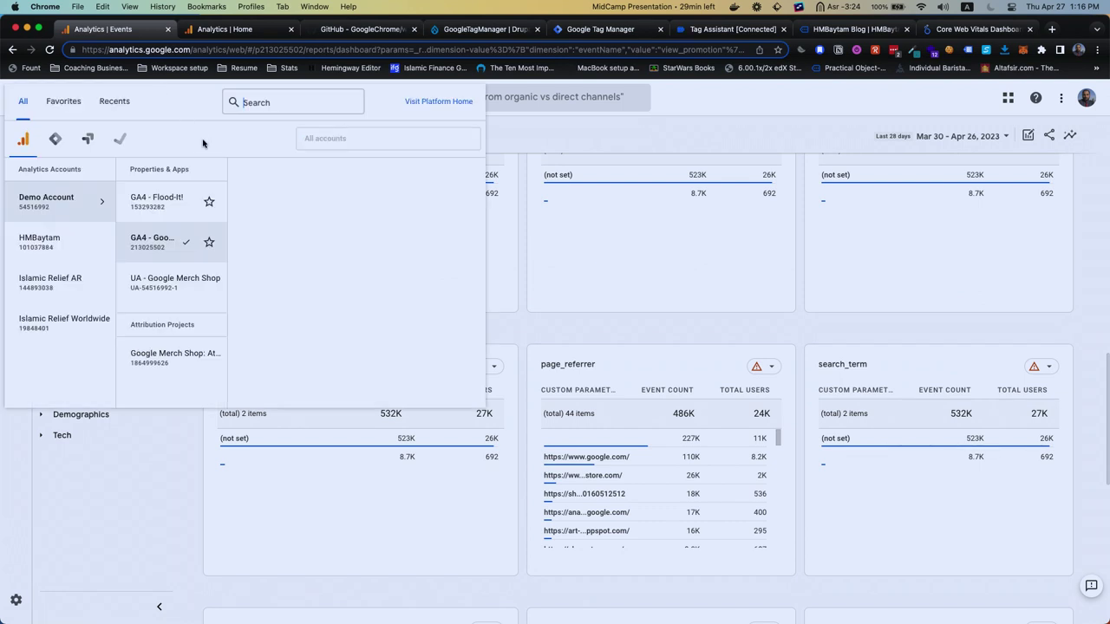
pyautogui.click(76, 239)
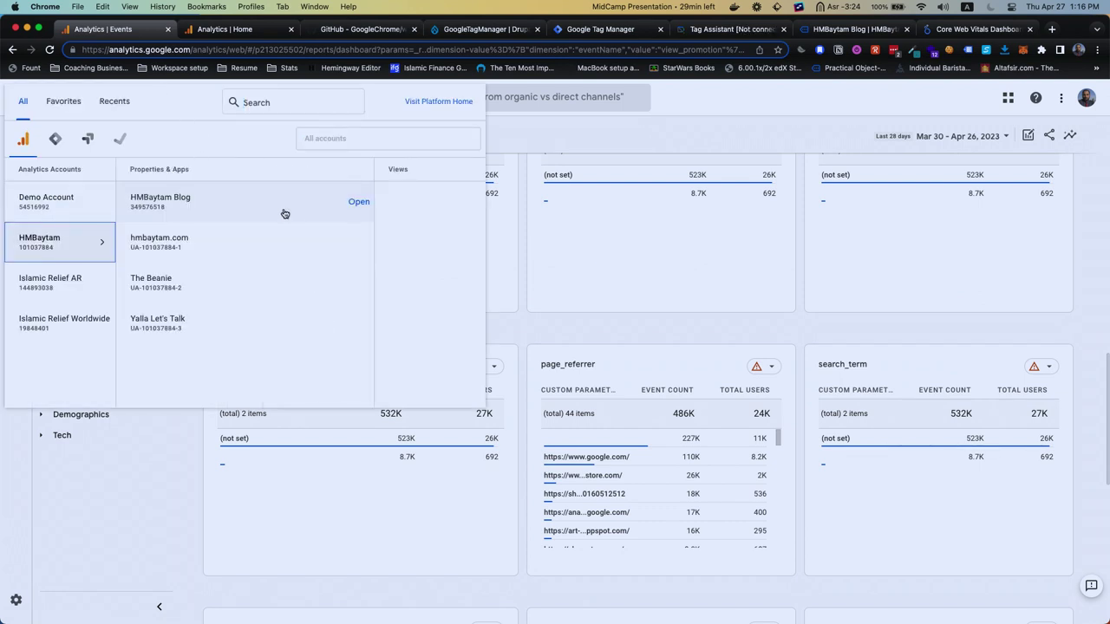
pyautogui.click(283, 213)
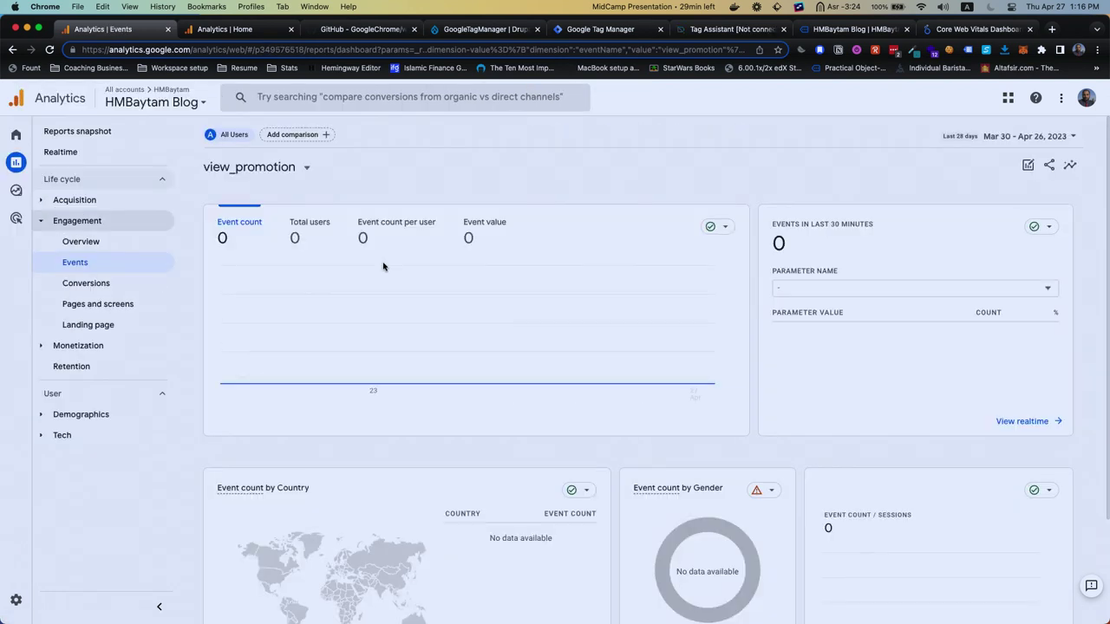
pyautogui.click(78, 261)
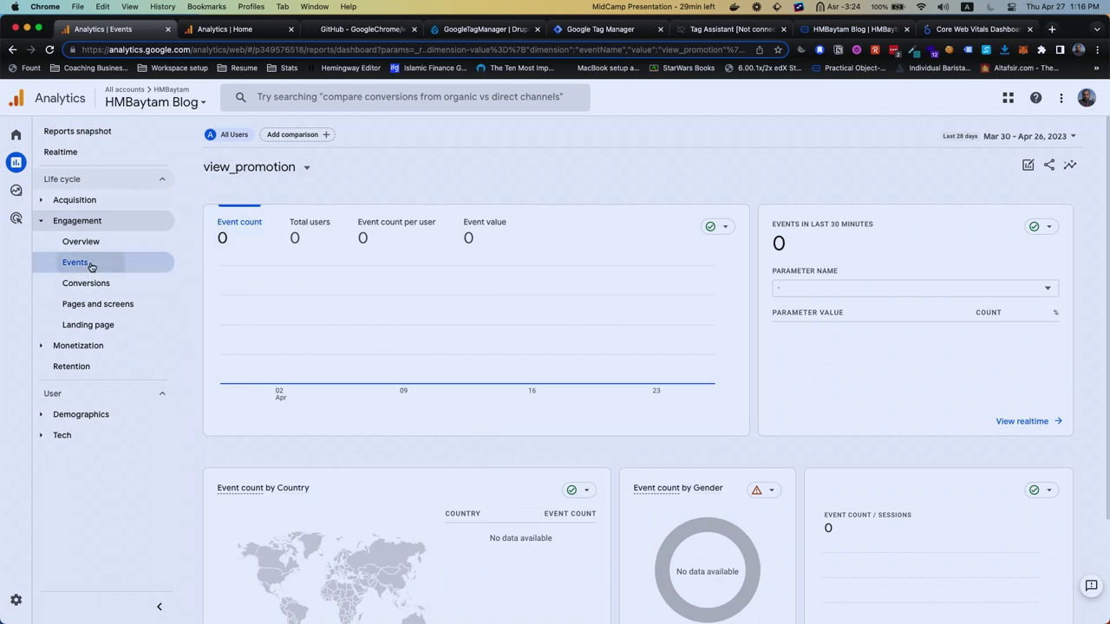
# Step: Open the cls event's details and examine its CWV ID, GTM Tag Name and CWV Value parameter cards
pyautogui.scroll(-5, 304, 289)
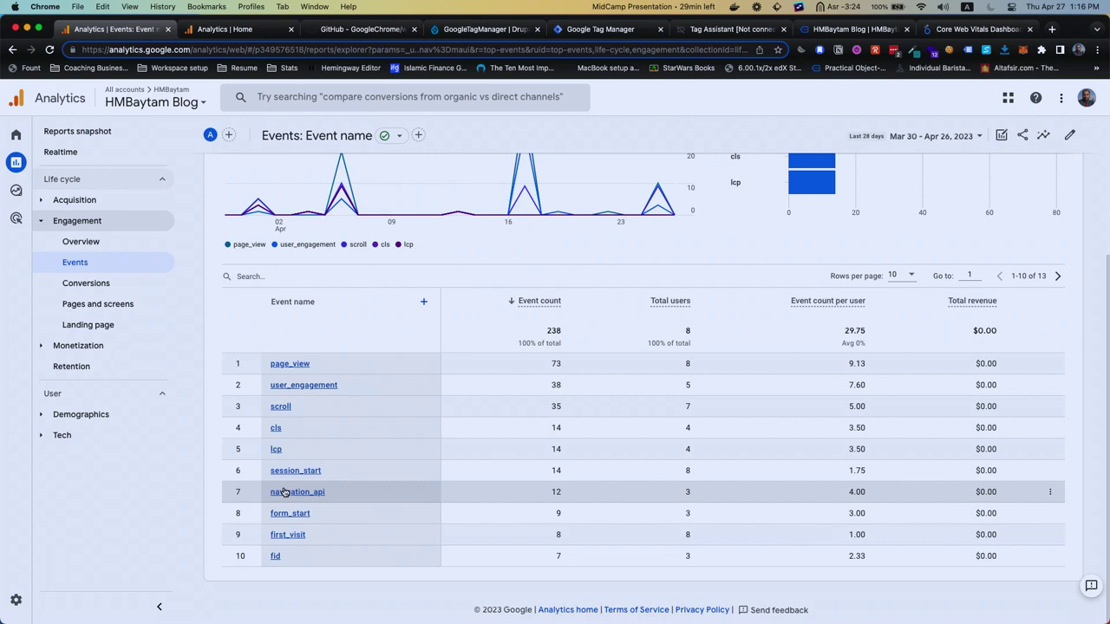
pyautogui.click(275, 431)
pyautogui.scroll(-8, 342, 416)
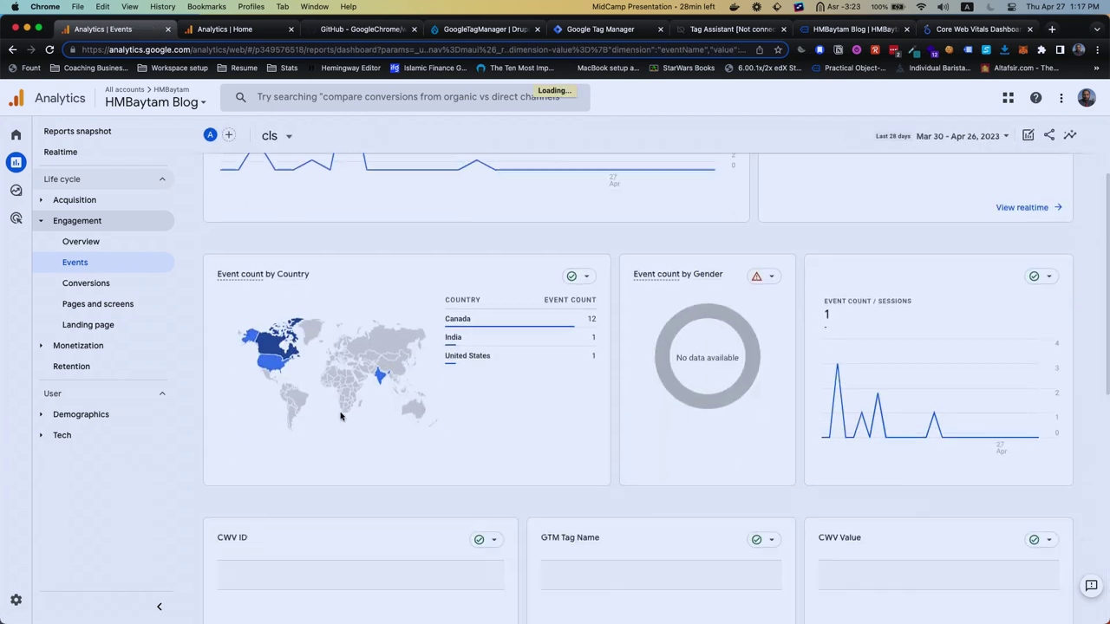
pyautogui.scroll(-5, 261, 462)
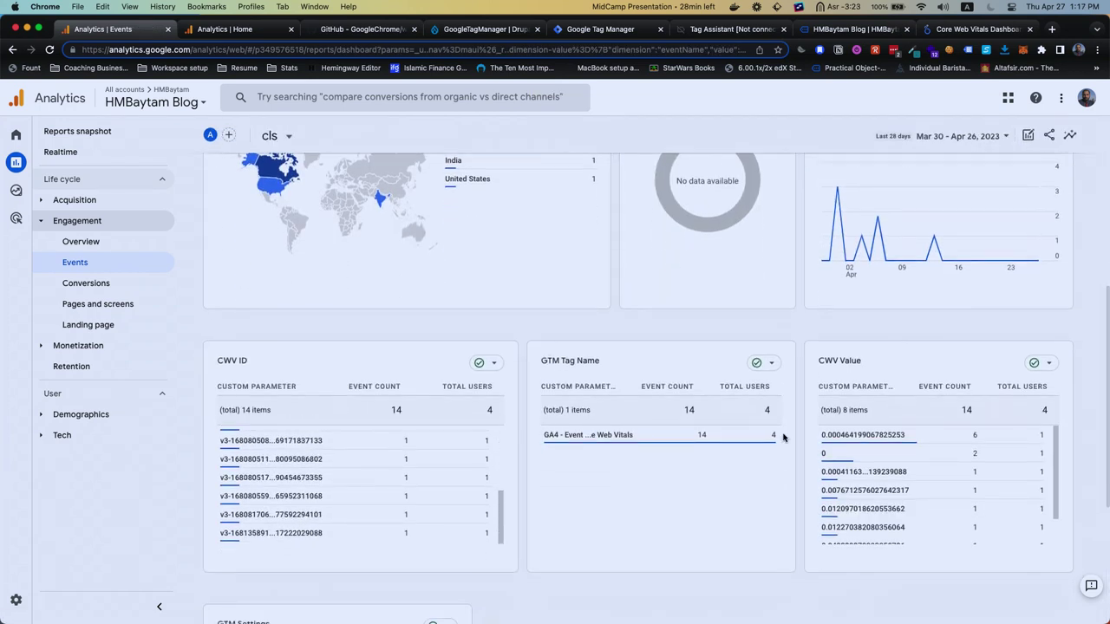
pyautogui.scroll(-2, 848, 472)
pyautogui.scroll(2, 845, 472)
pyautogui.scroll(4, 303, 505)
pyautogui.scroll(5, 302, 505)
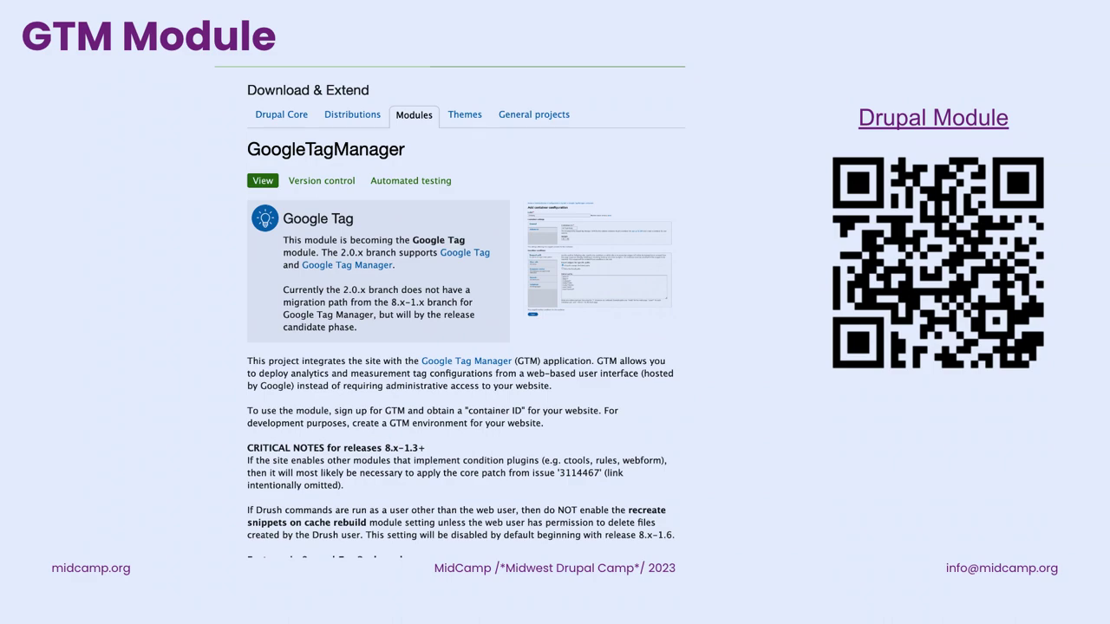
pyautogui.press('Right')
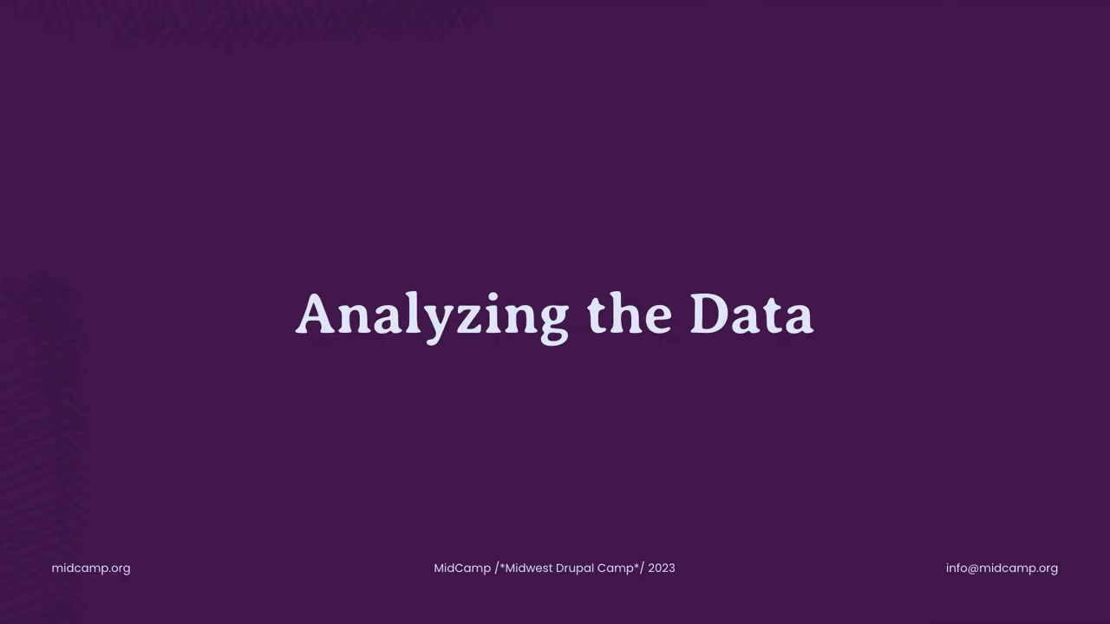
pyautogui.press('Right')
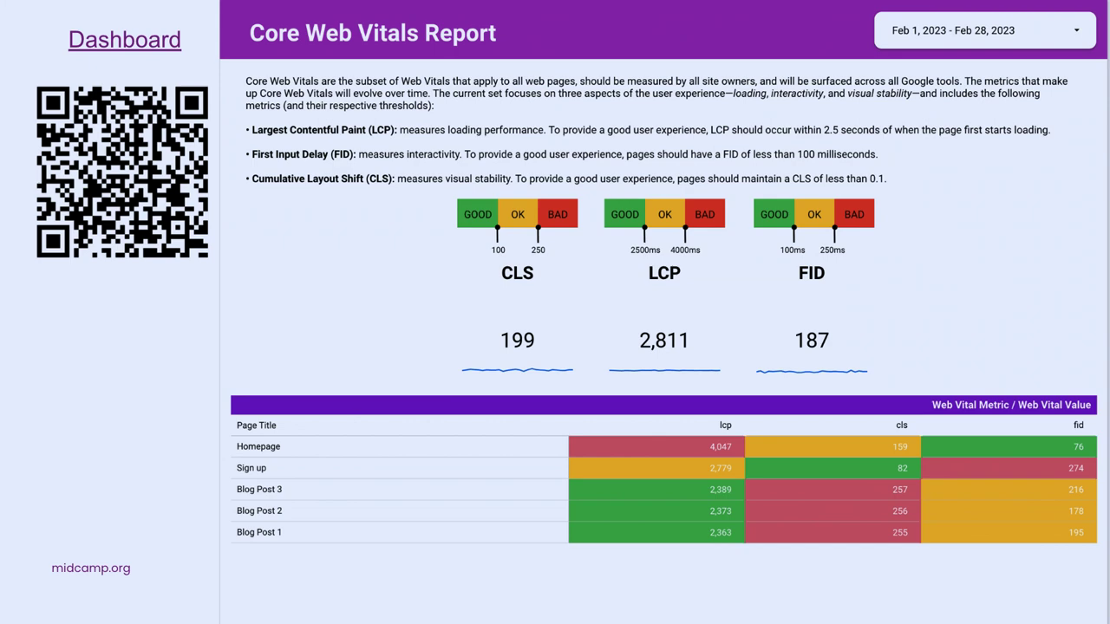
# Step: Switch to the Core Web Vitals Dashboard in Looker Studio and display the report in view mode
pyautogui.hotkey('ctrl', 'Right')
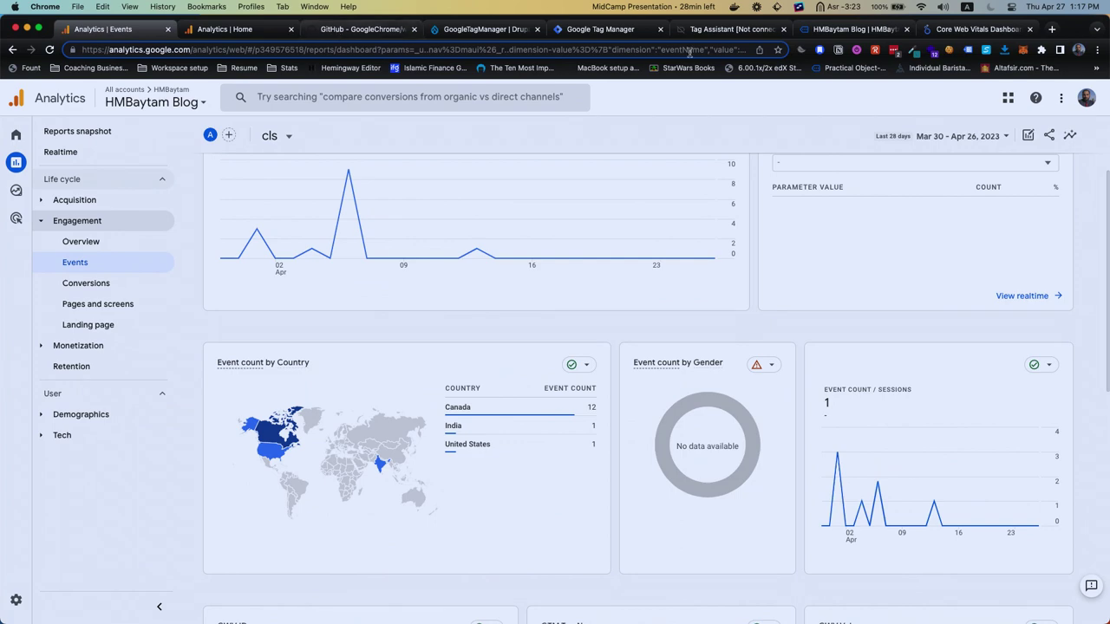
pyautogui.click(975, 29)
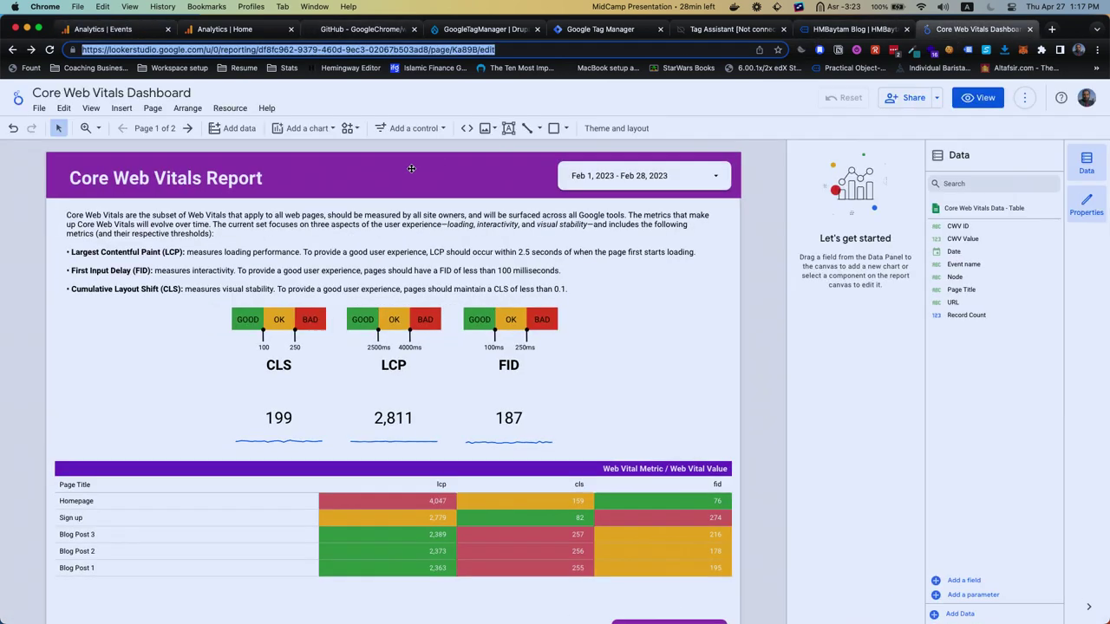
pyautogui.scroll(-2, 358, 262)
pyautogui.click(978, 97)
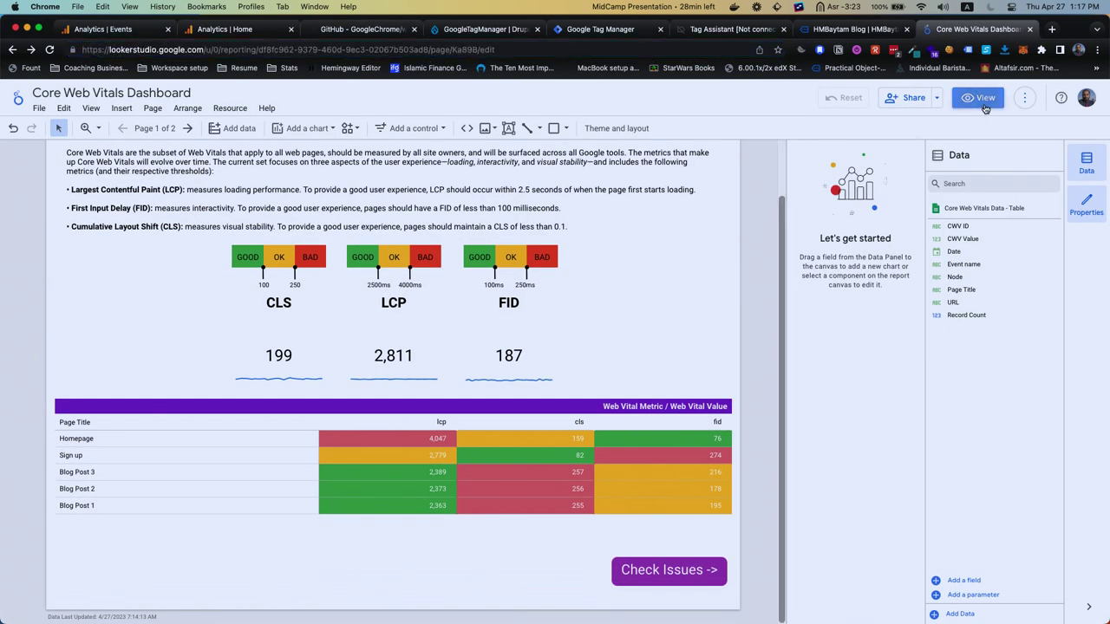
pyautogui.scroll(2, 726, 250)
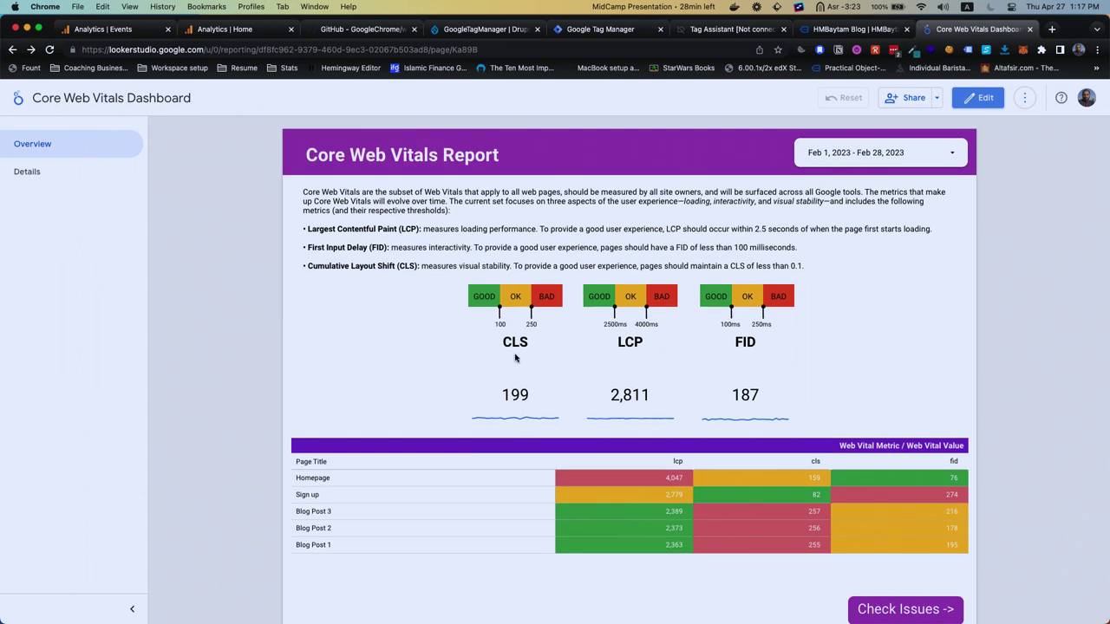